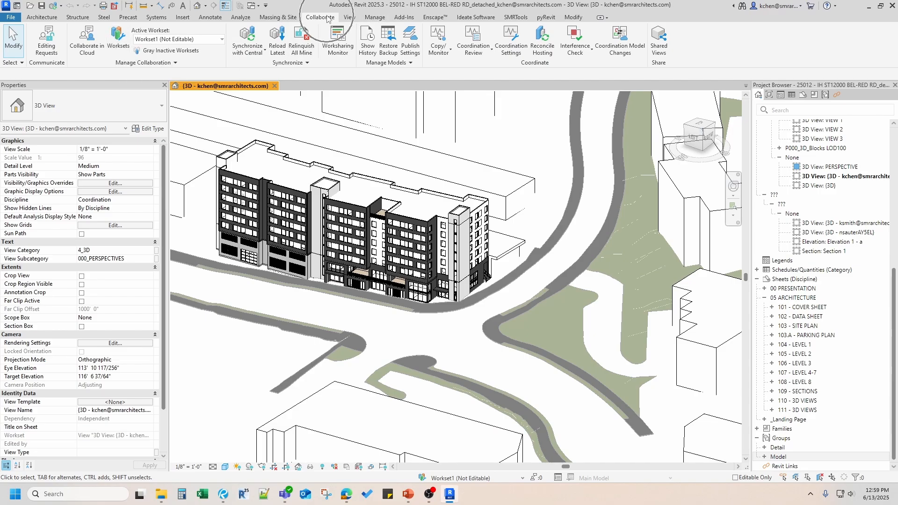
# Review the project's worksets and make ARCH - Render Assets the active workset.
pyautogui.click(123, 53)
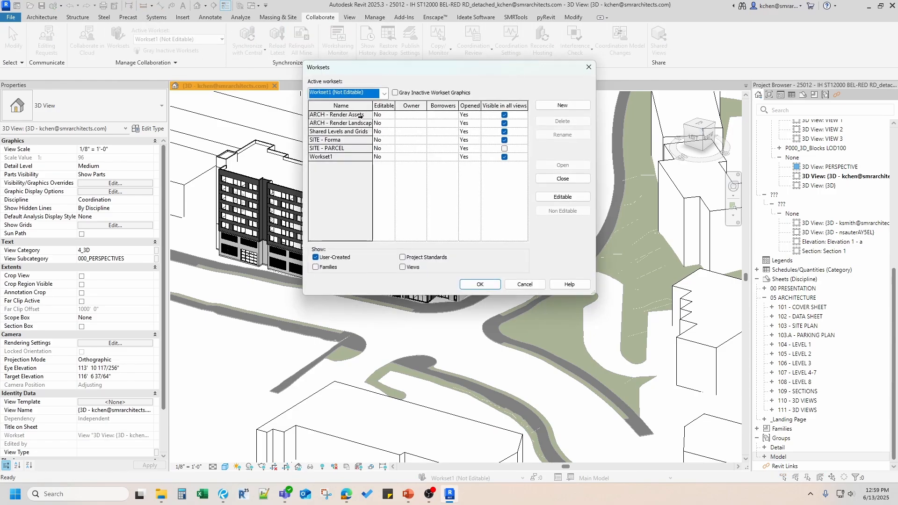
pyautogui.moveTo(373, 106); pyautogui.dragTo(397, 110)
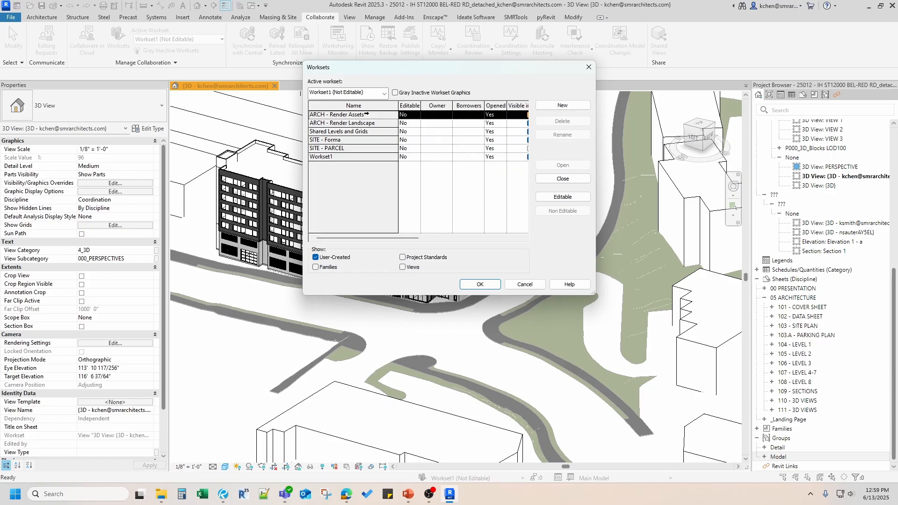
pyautogui.click(372, 122)
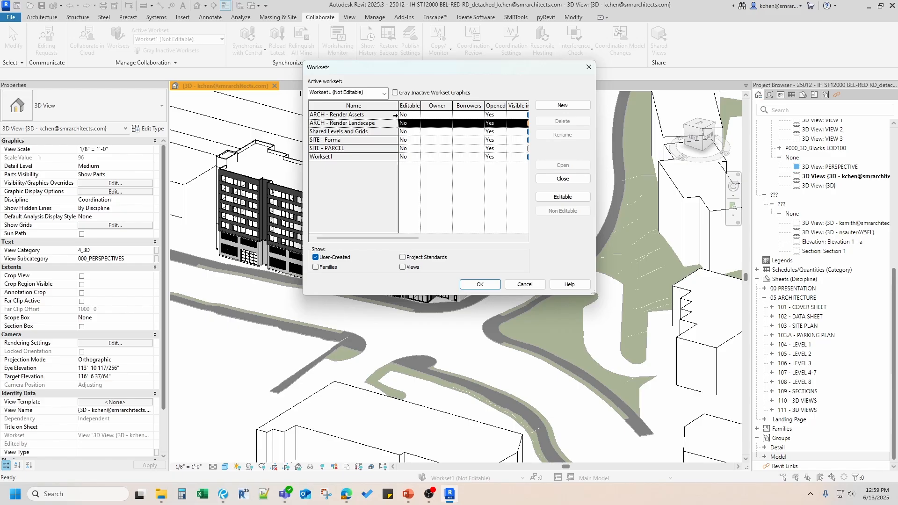
pyautogui.click(468, 285)
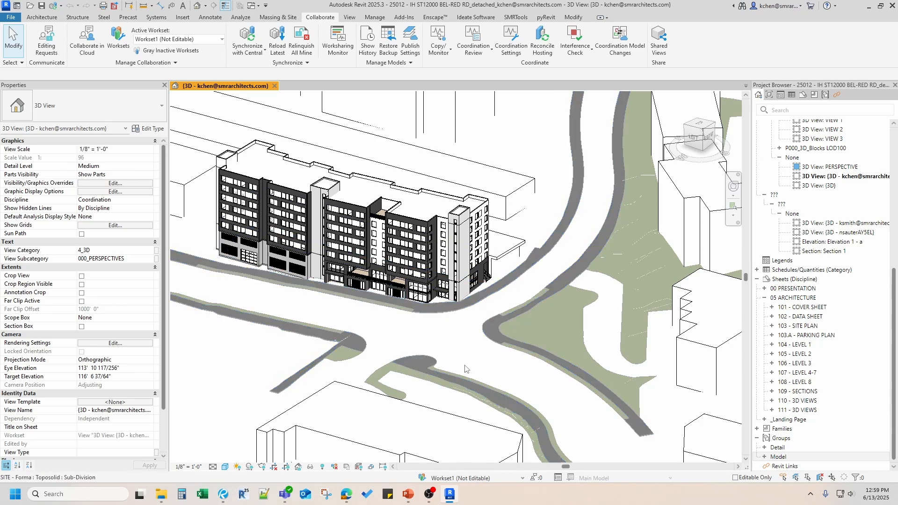
pyautogui.click(476, 479)
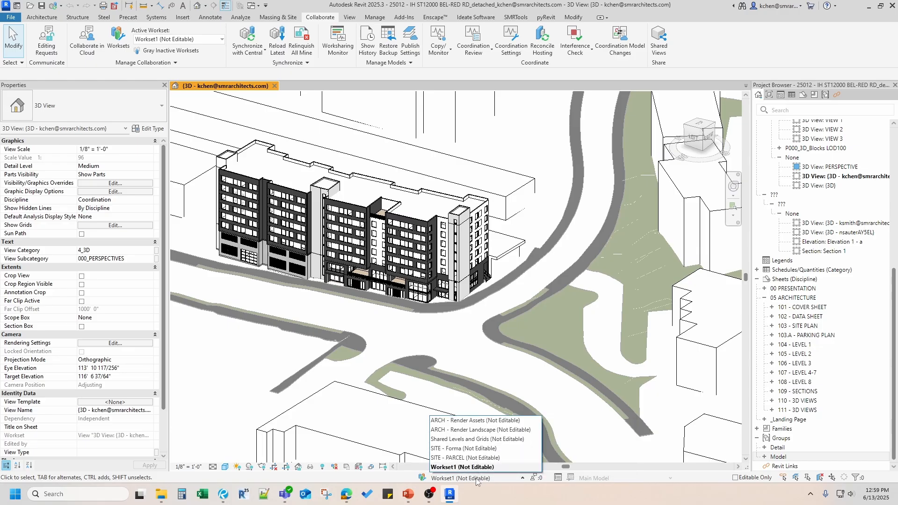
pyautogui.click(474, 422)
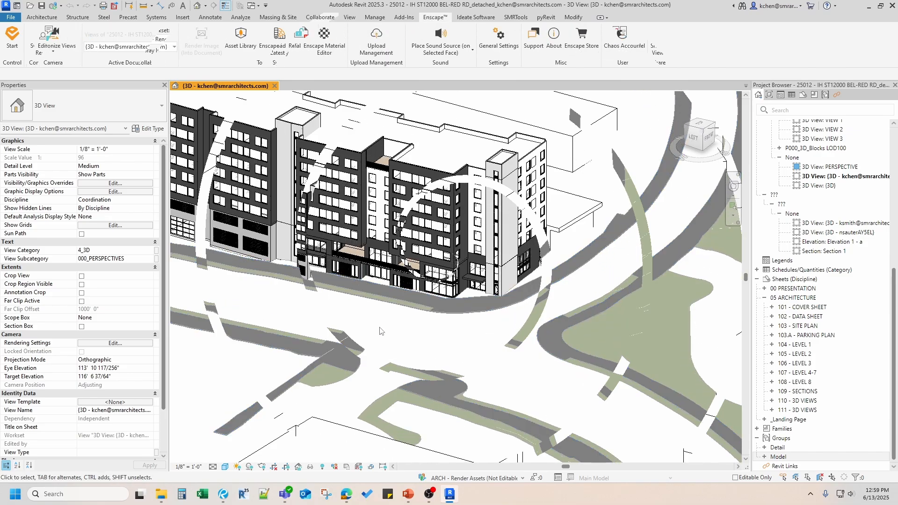
# Examine the terrain toposolid and its hardscape and planting sub-divisions around the building.
pyautogui.moveTo(380, 331); pyautogui.dragTo(435, 316, button='middle')
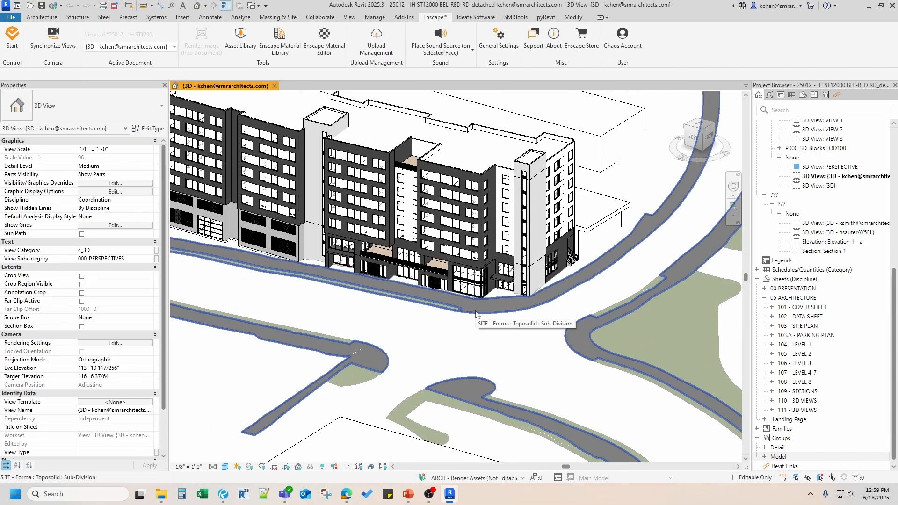
pyautogui.scroll(-5, 476, 314)
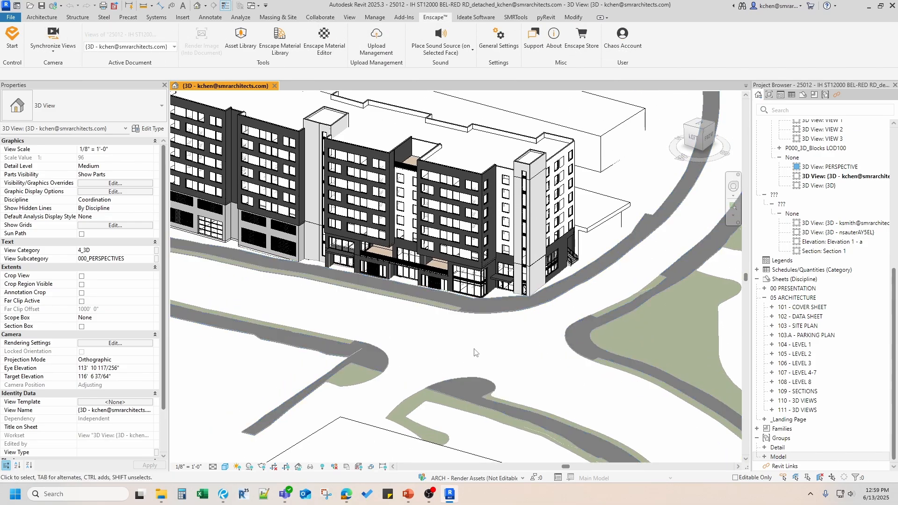
pyautogui.moveTo(278, 201); pyautogui.dragTo(338, 205, button='middle')
pyautogui.click(228, 160)
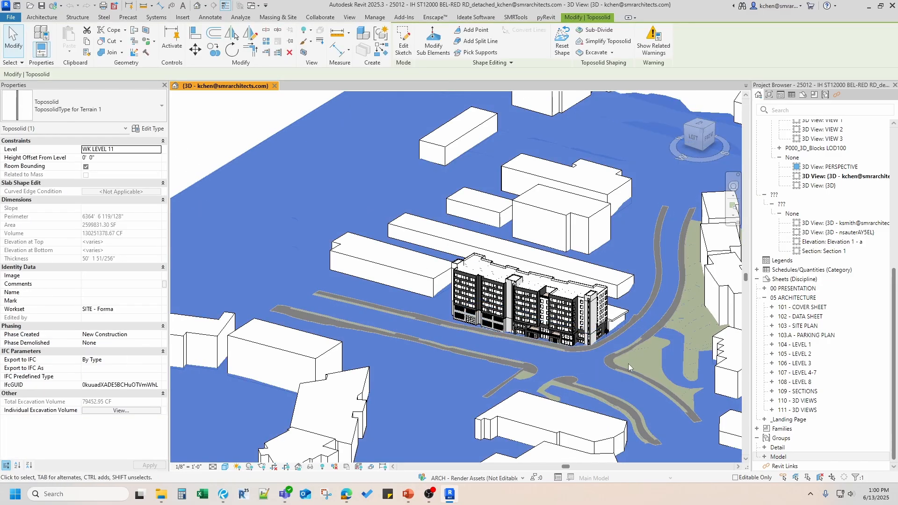
pyautogui.scroll(6, 564, 361)
pyautogui.press('Escape')
pyautogui.scroll(3, 556, 346)
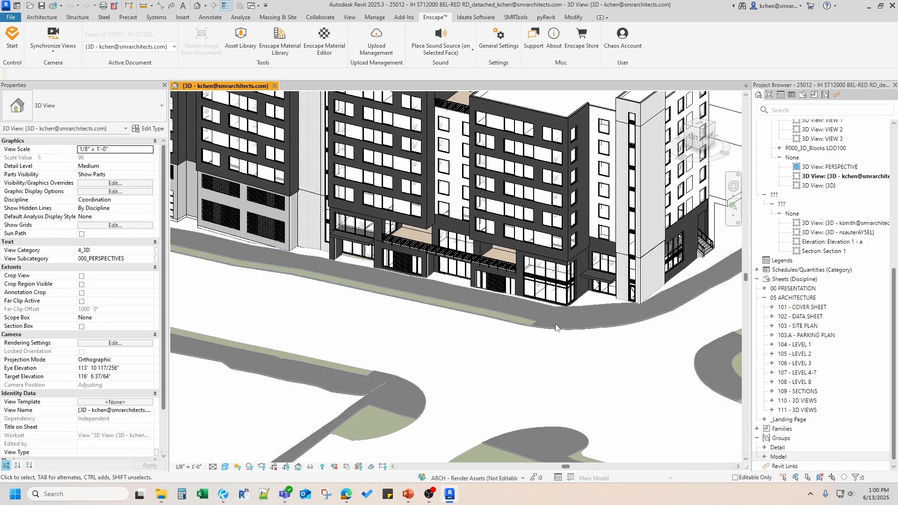
pyautogui.click(562, 329)
pyautogui.moveTo(607, 352); pyautogui.dragTo(591, 327, button='middle')
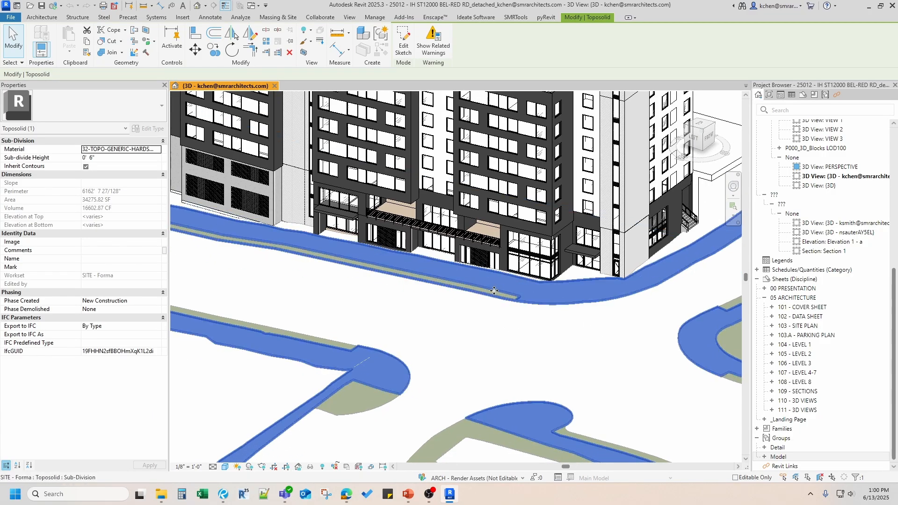
pyautogui.moveTo(579, 295); pyautogui.dragTo(367, 426, button='middle')
pyautogui.scroll(-1, 367, 424)
pyautogui.click(367, 424)
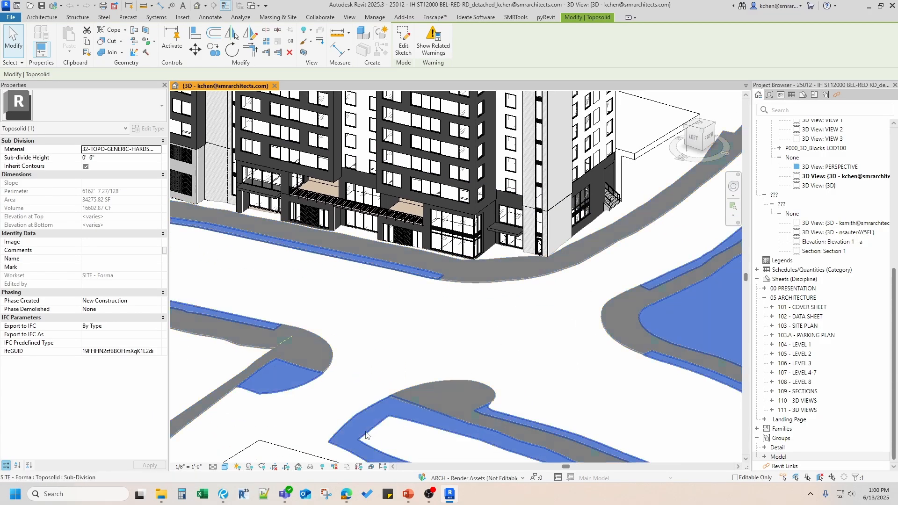
pyautogui.scroll(-2, 496, 321)
# Inspect the building's ground-storey corner wall and the Level 2 floor at the street frontage.
pyautogui.scroll(5, 457, 276)
pyautogui.click(469, 276)
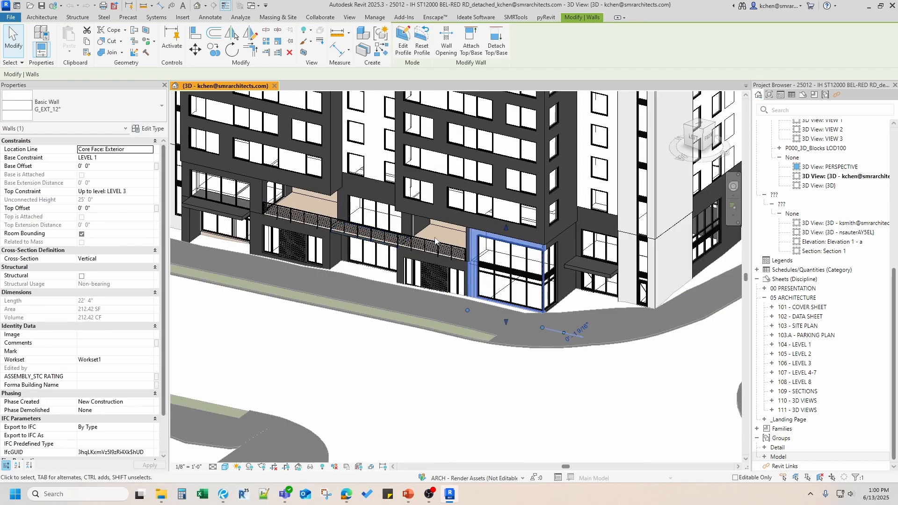
pyautogui.click(441, 239)
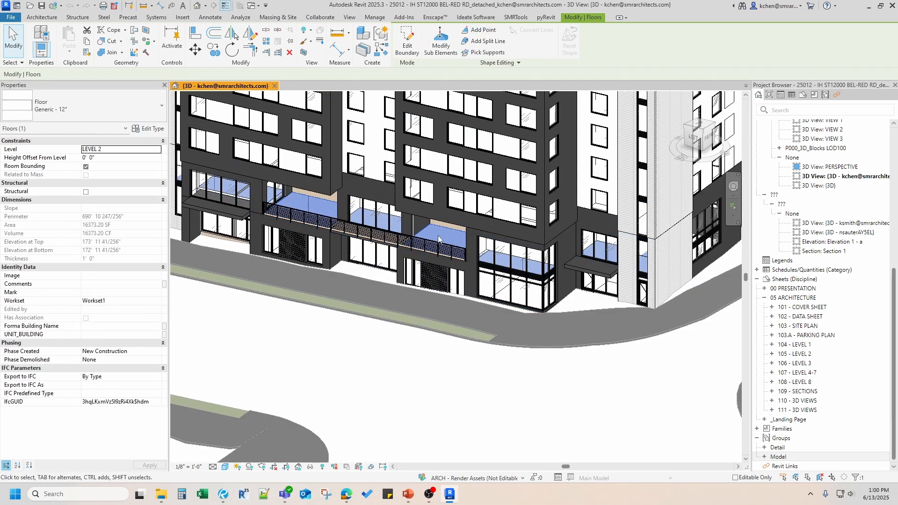
pyautogui.click(577, 301)
pyautogui.scroll(-4, 577, 300)
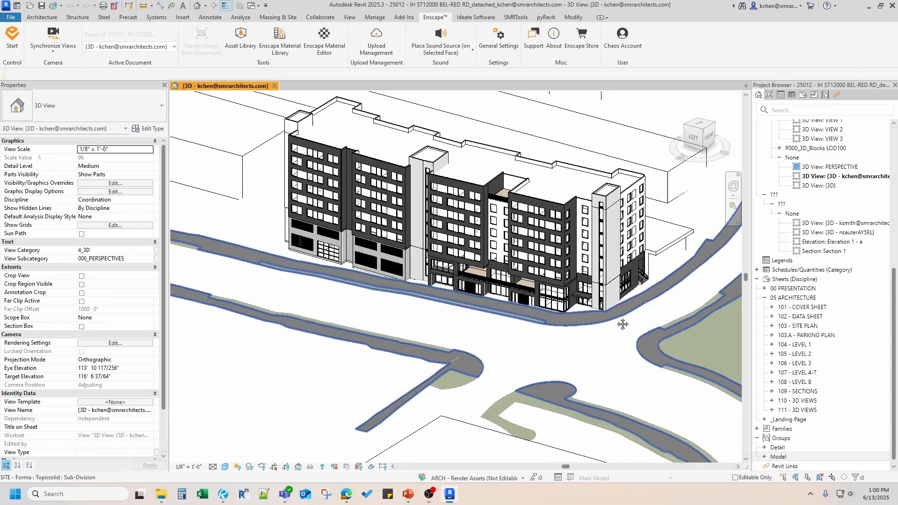
pyautogui.moveTo(621, 322); pyautogui.dragTo(584, 337, button='middle')
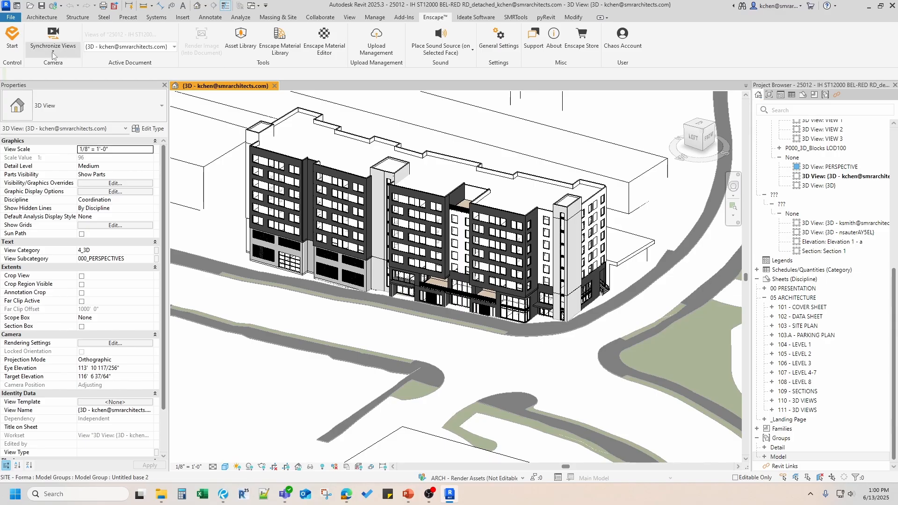
# Start the Enscape rendering of the current 3D view and open its asset library.
pyautogui.click(13, 47)
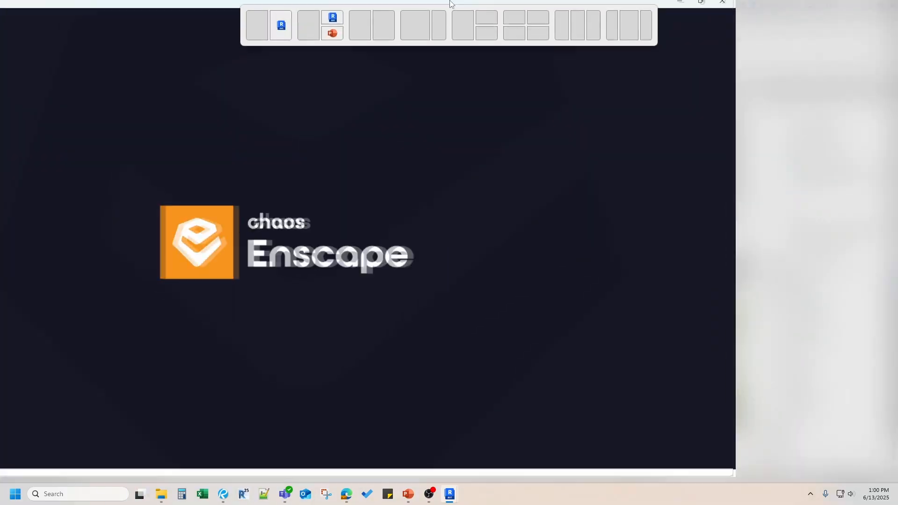
pyautogui.scroll(5, 560, 257)
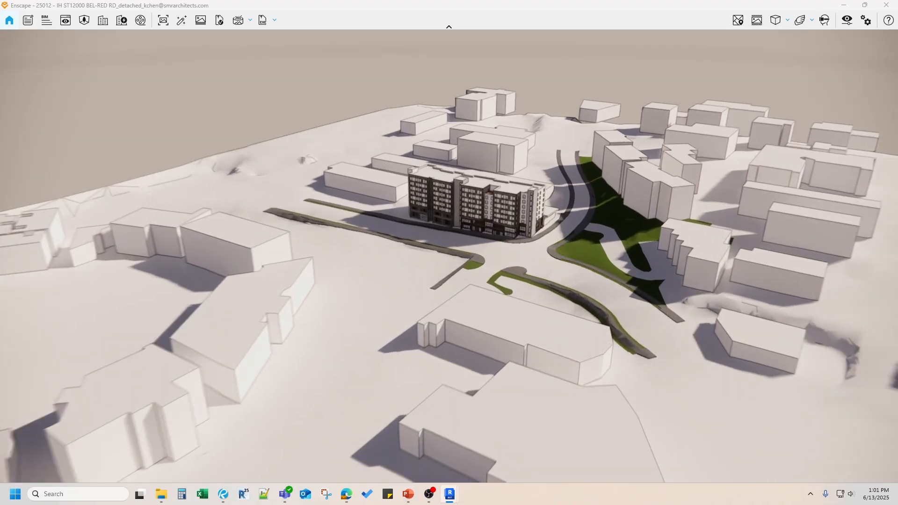
pyautogui.click(86, 21)
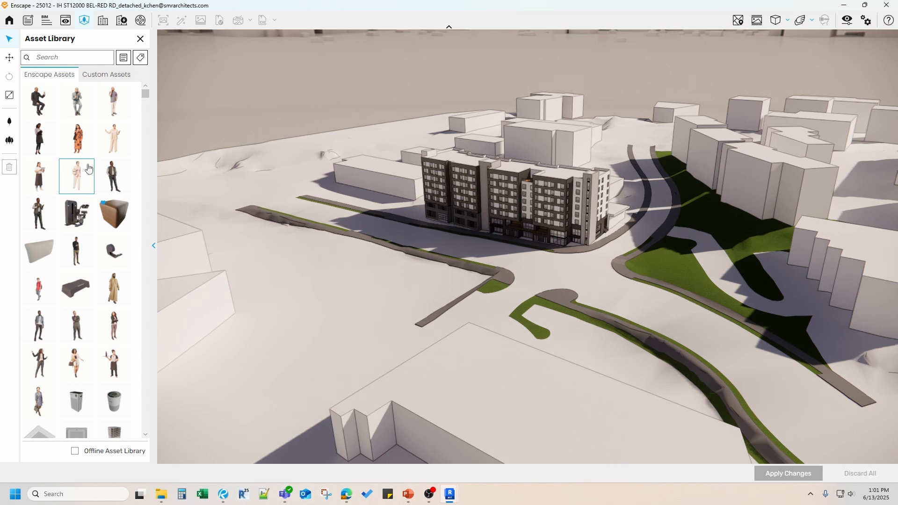
# Start multi-asset placement in fill mode and choose the sidewalk surfaces along the streets as the placement area.
pyautogui.click(9, 140)
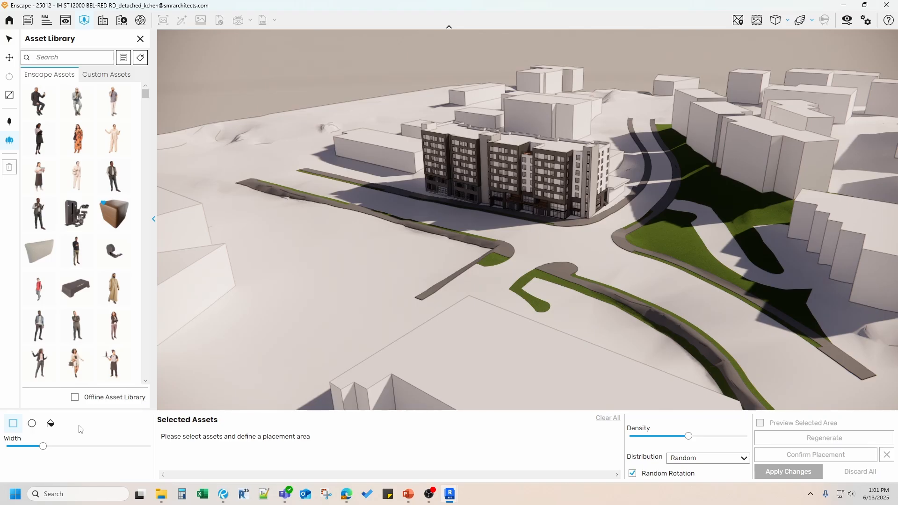
pyautogui.click(50, 424)
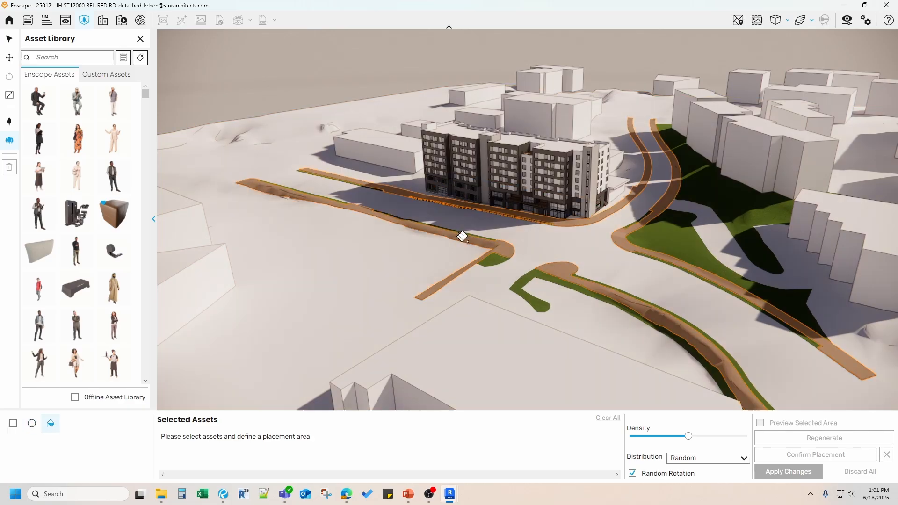
pyautogui.scroll(5, 572, 214)
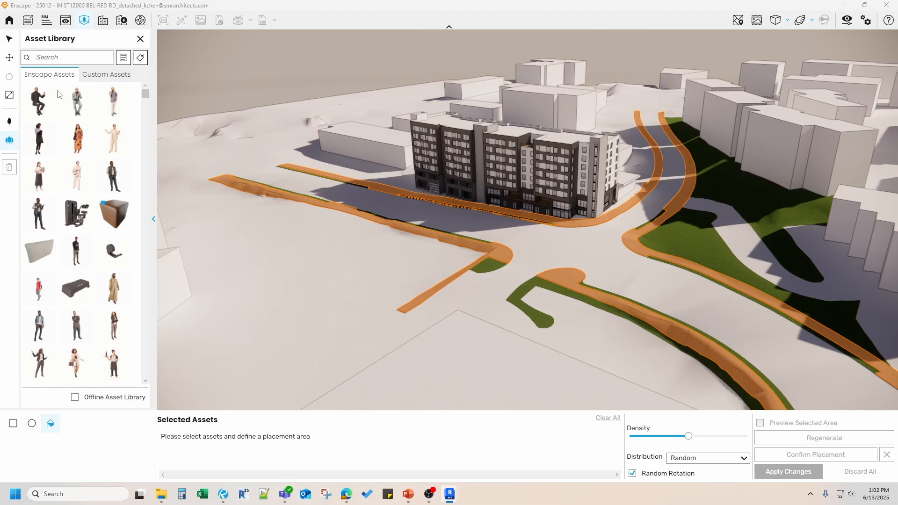
# Search the Enscape assets for WALKING and select the walking man in the pink shirt for placement.
pyautogui.click(60, 57)
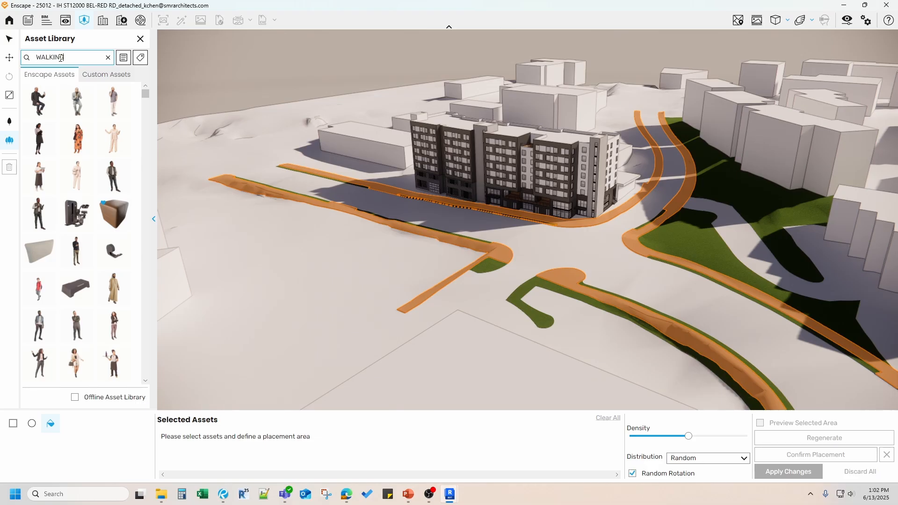
pyautogui.press('Return')
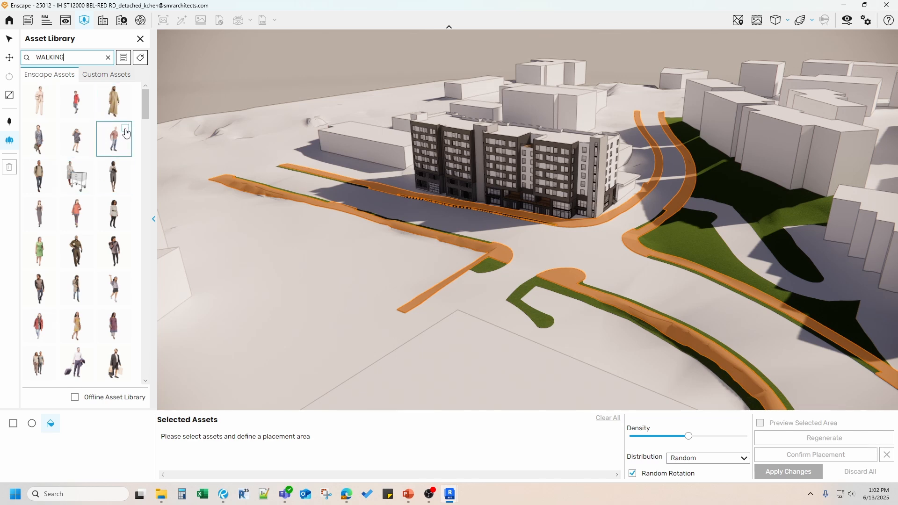
pyautogui.click(126, 132)
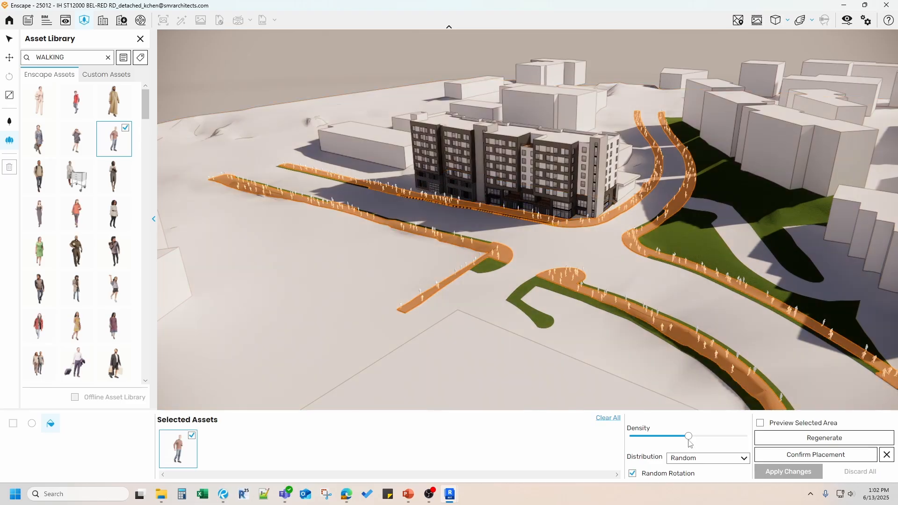
# Lower the density of the people on the sidewalks to near the low end of its range.
pyautogui.press('ctrl')
pyautogui.moveTo(688, 437); pyautogui.dragTo(646, 436)
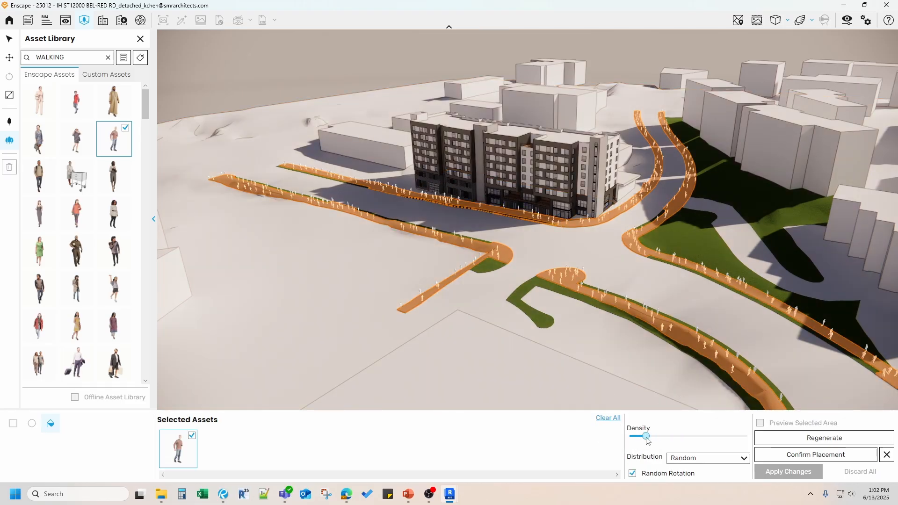
pyautogui.scroll(4, 620, 209)
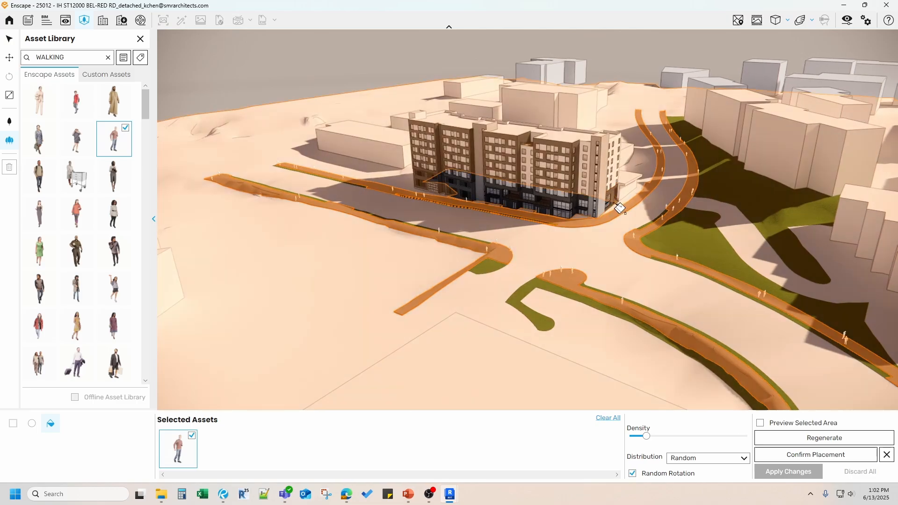
pyautogui.scroll(4, 652, 191)
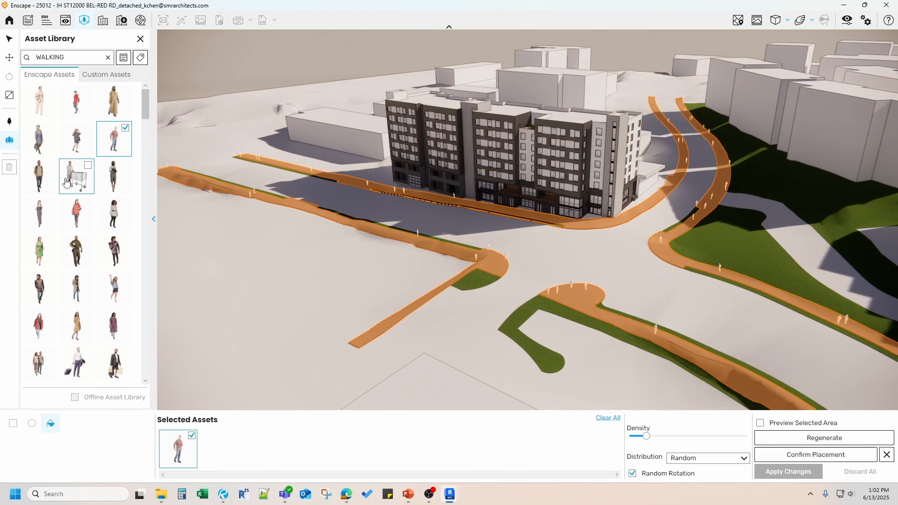
# Add a woman in a blue dress, a woman in black trousers, a man with a suitcase, a brown-jacketed walker and a couple in dark coats.
pyautogui.click(43, 142)
pyautogui.click(114, 228)
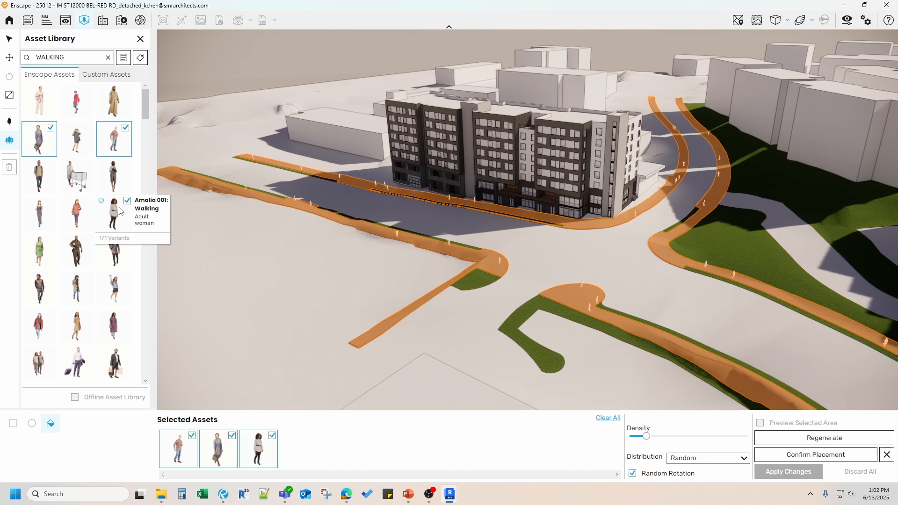
pyautogui.scroll(-4, 107, 225)
pyautogui.click(84, 207)
pyautogui.scroll(-5, 77, 187)
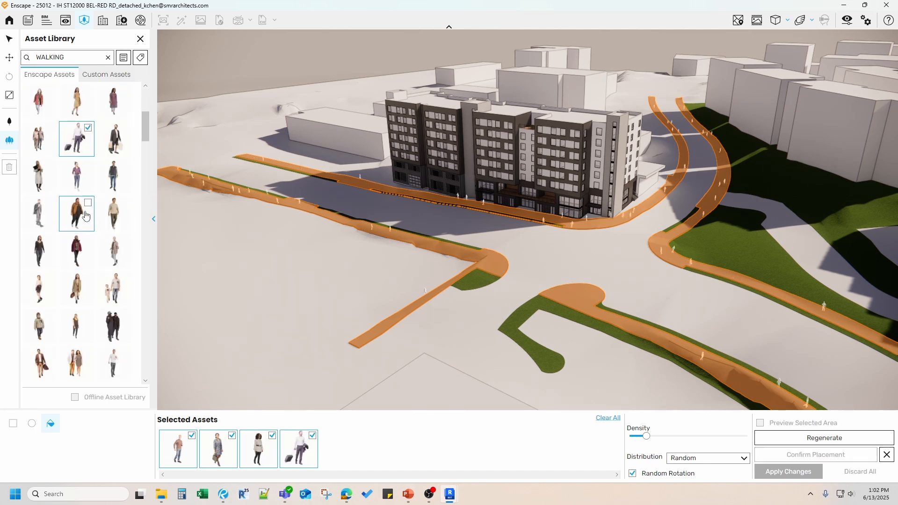
pyautogui.click(76, 100)
pyautogui.click(117, 229)
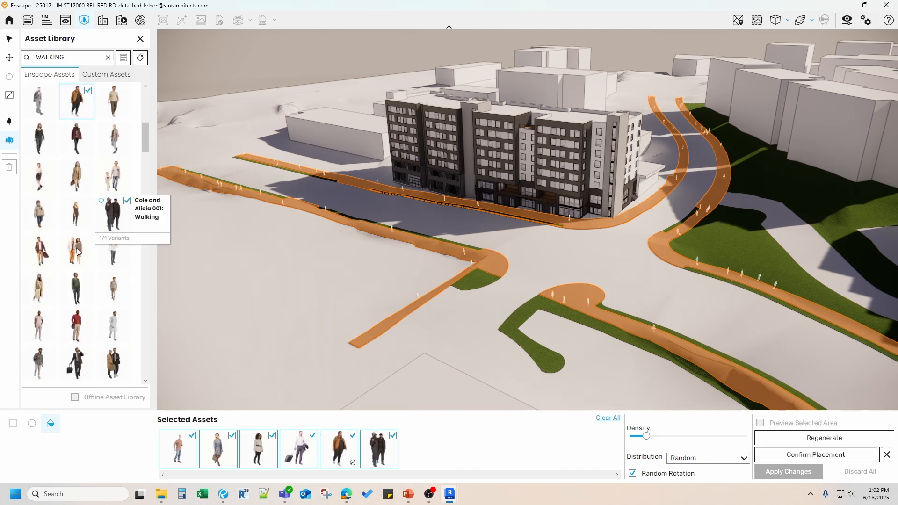
# Add the man in the grey jacket, the tan walking dog and the man in the grey suit to the selected assets.
pyautogui.scroll(-3, 45, 246)
pyautogui.click(46, 246)
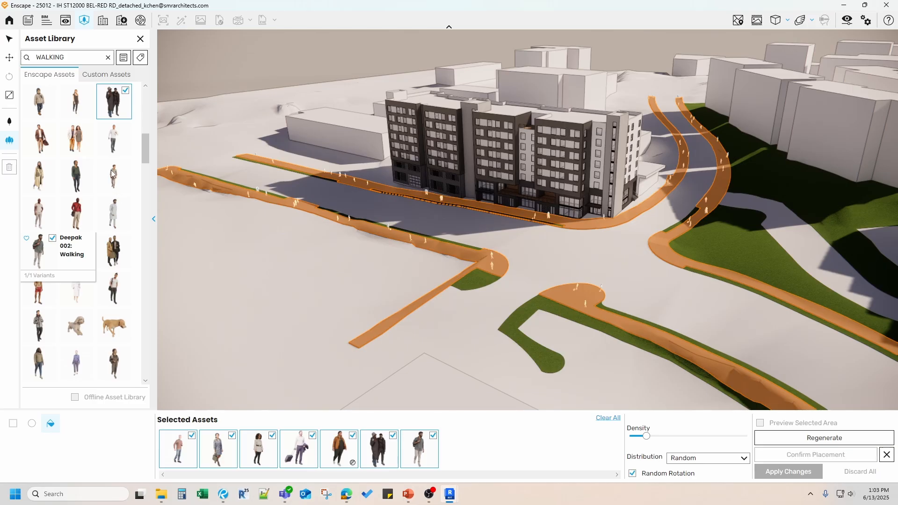
pyautogui.scroll(-2, 110, 256)
pyautogui.click(110, 255)
pyautogui.scroll(-3, 98, 260)
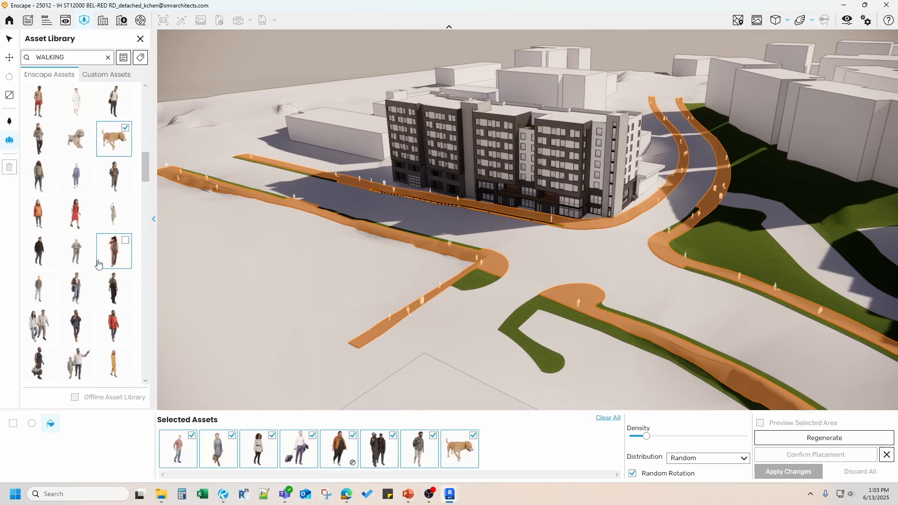
pyautogui.click(77, 249)
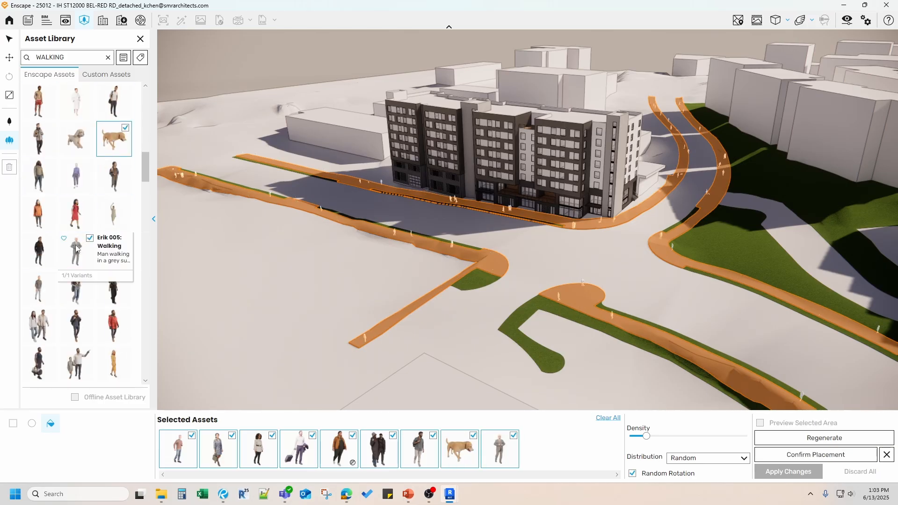
# Add the orange-jacketed walker, the walker in lavender and a woman in beige with a handbag to the selected assets.
pyautogui.click(40, 211)
pyautogui.click(79, 173)
pyautogui.scroll(-6, 93, 243)
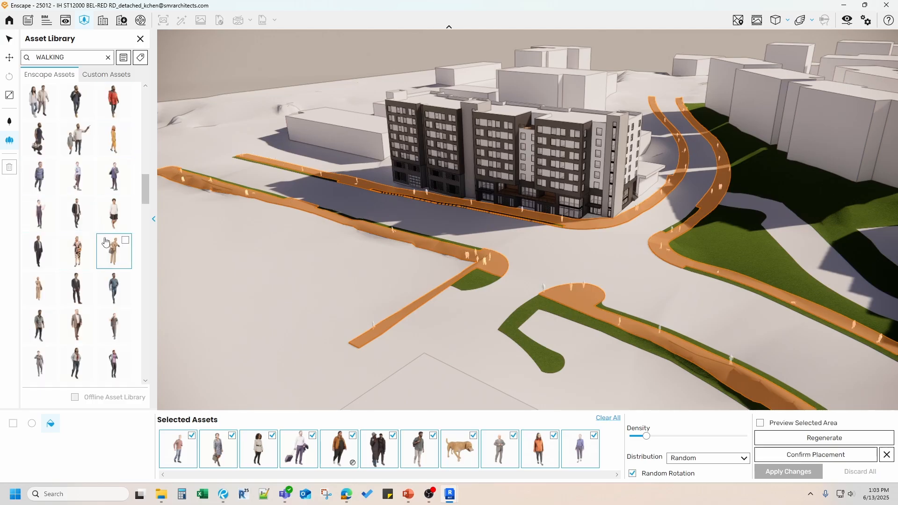
pyautogui.click(113, 251)
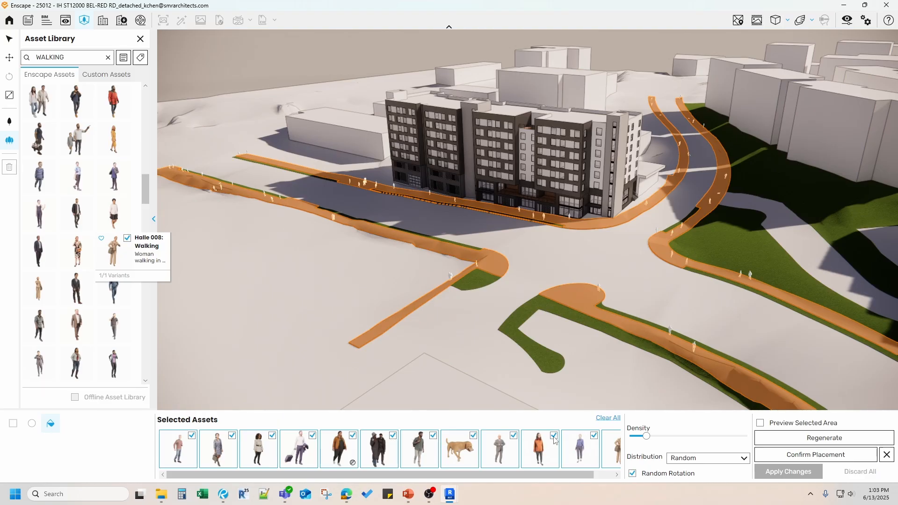
# Remove the orange-jacketed walker from the selected assets and add the woman in the tan suit.
pyautogui.press('ctrl')
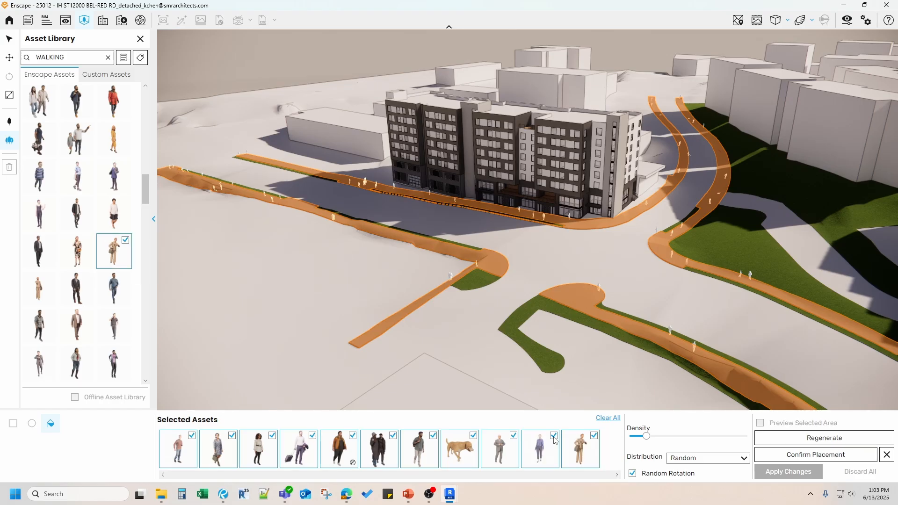
pyautogui.click(554, 438)
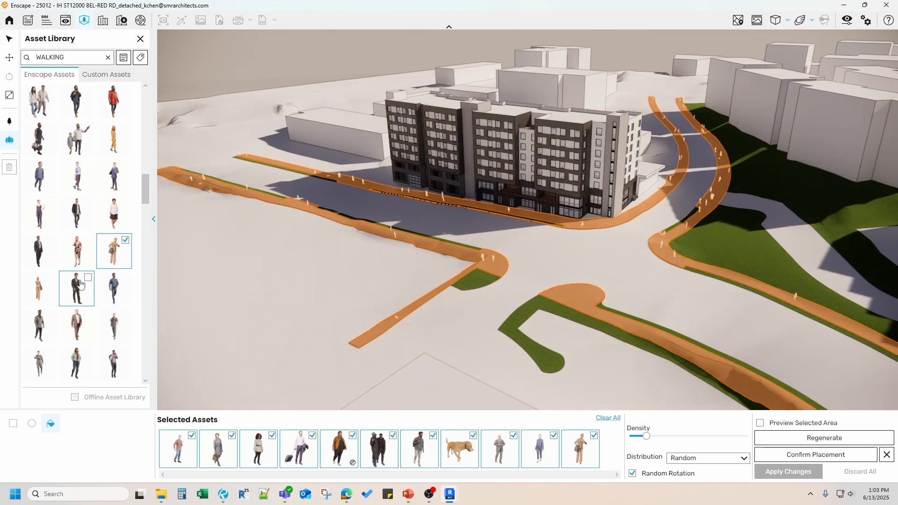
pyautogui.click(40, 286)
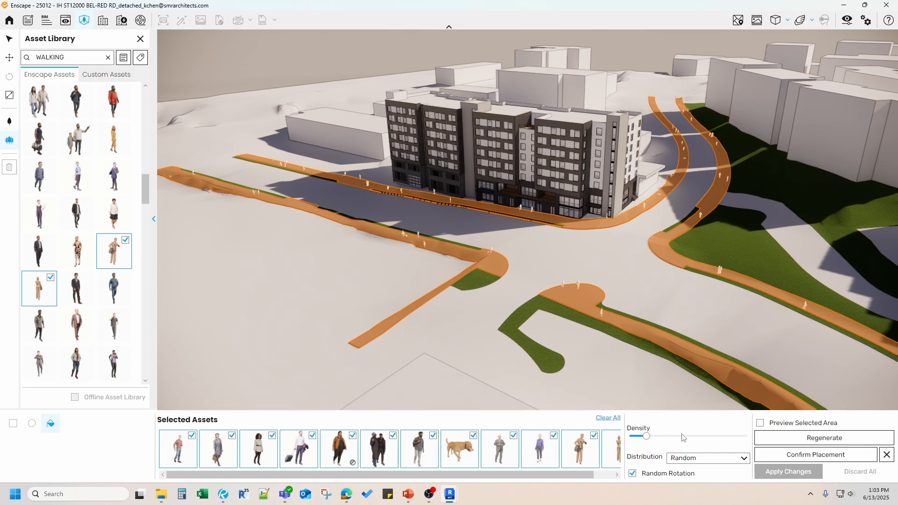
# Raise the density of the people on the sidewalks slightly, to roughly a quarter of its range.
pyautogui.press('ctrl')
pyautogui.press('ctrl')
pyautogui.press('ctrl')
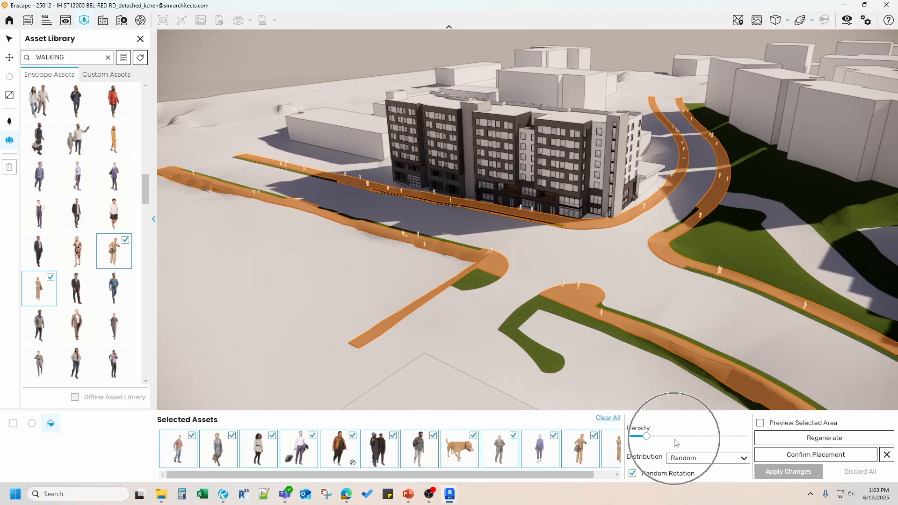
pyautogui.scroll(1, 605, 161)
pyautogui.press('w')
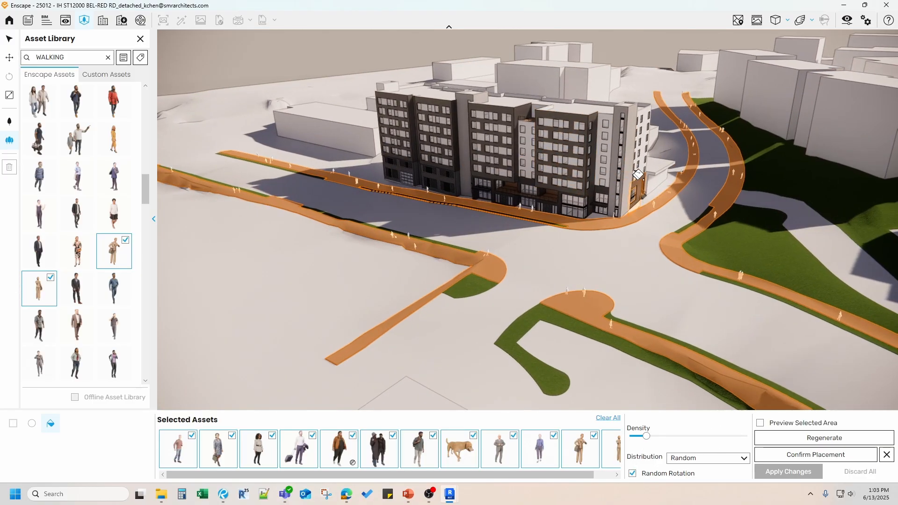
pyautogui.press('w')
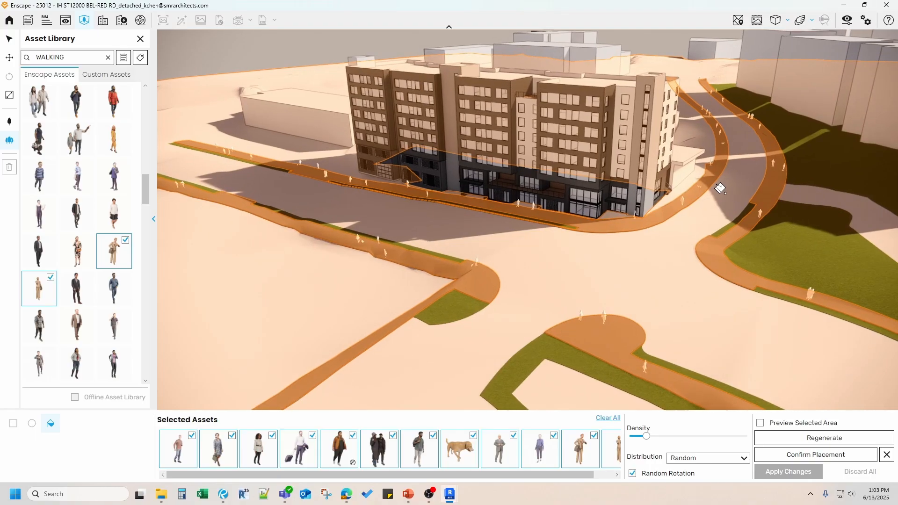
pyautogui.press('w')
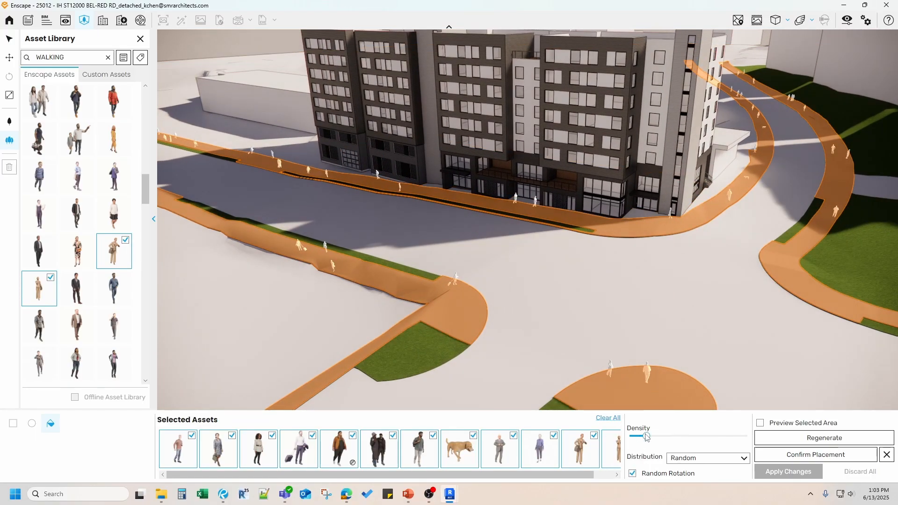
pyautogui.moveTo(647, 437); pyautogui.dragTo(662, 436)
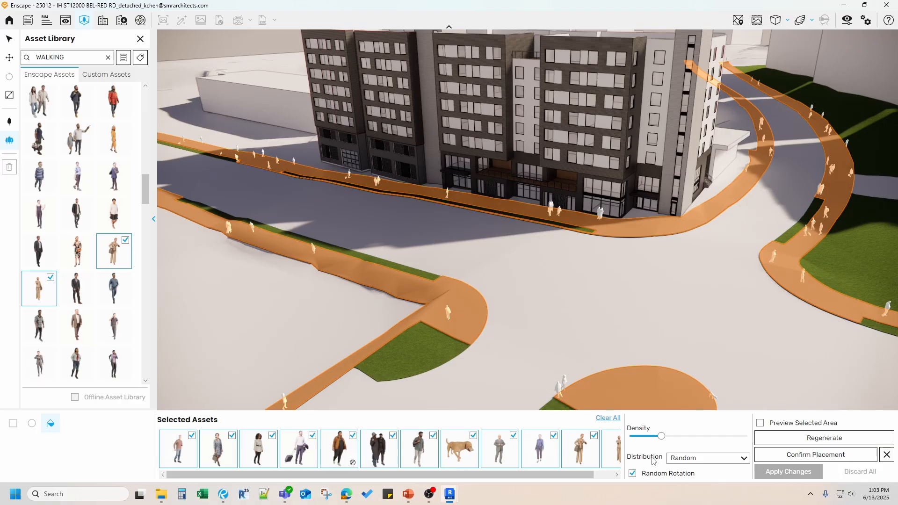
# Try the Jitter and Uniform distributions for the people, and set the distribution back to Random.
pyautogui.press('ctrl')
pyautogui.click(688, 460)
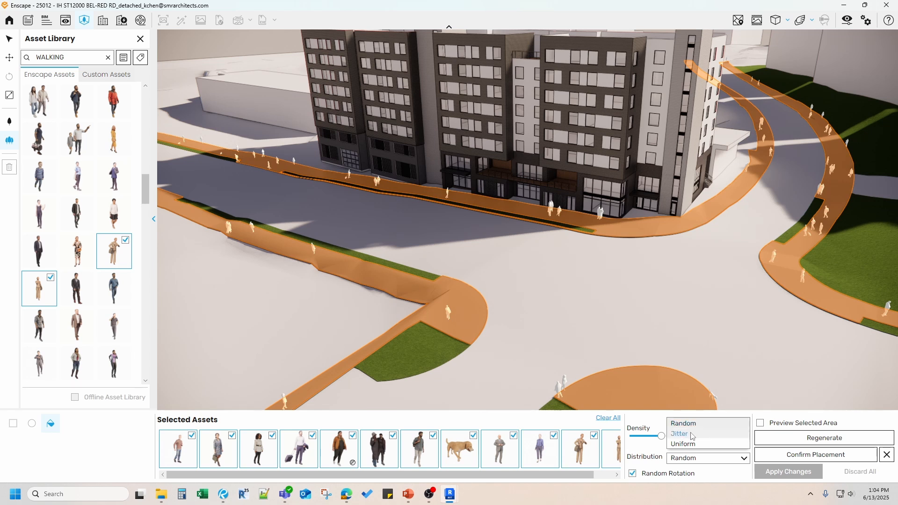
pyautogui.click(693, 435)
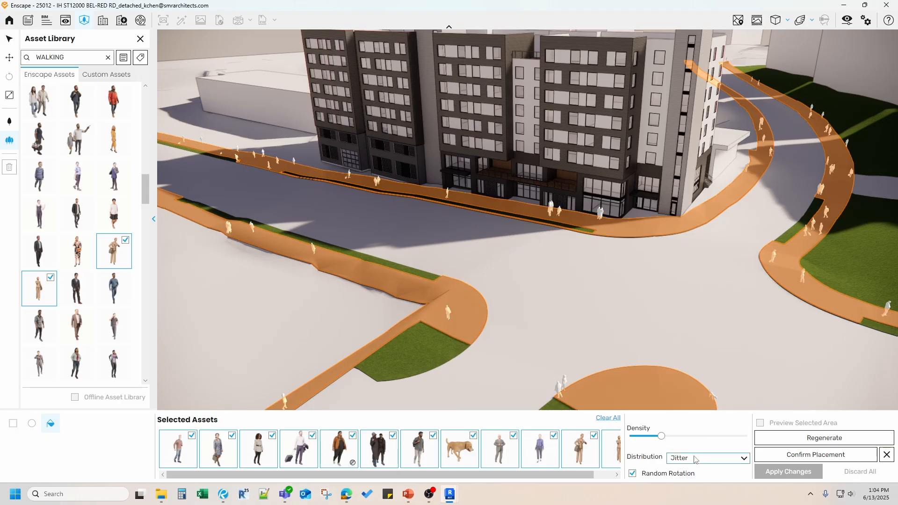
pyautogui.click(696, 459)
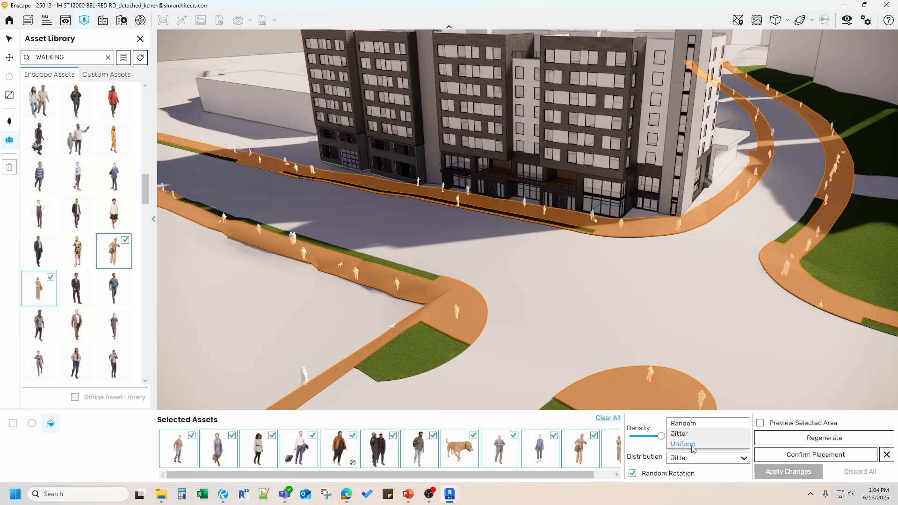
pyautogui.click(692, 446)
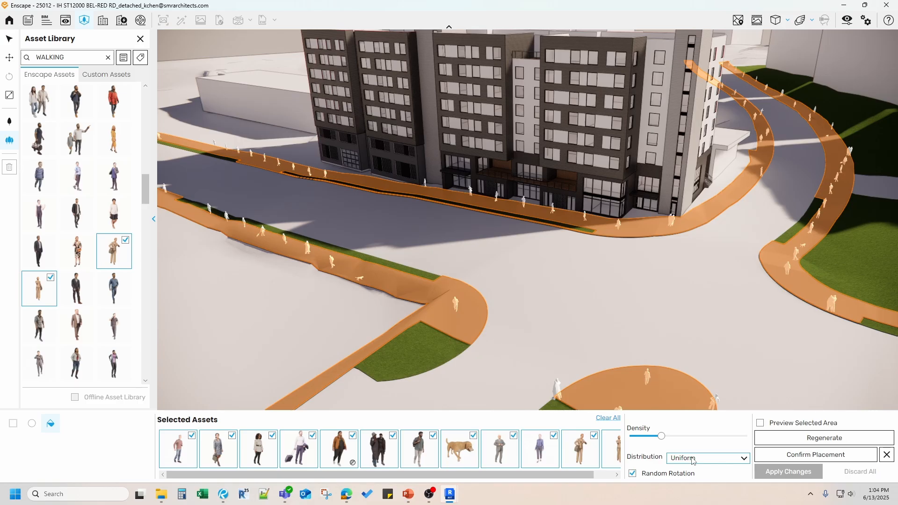
pyautogui.click(692, 460)
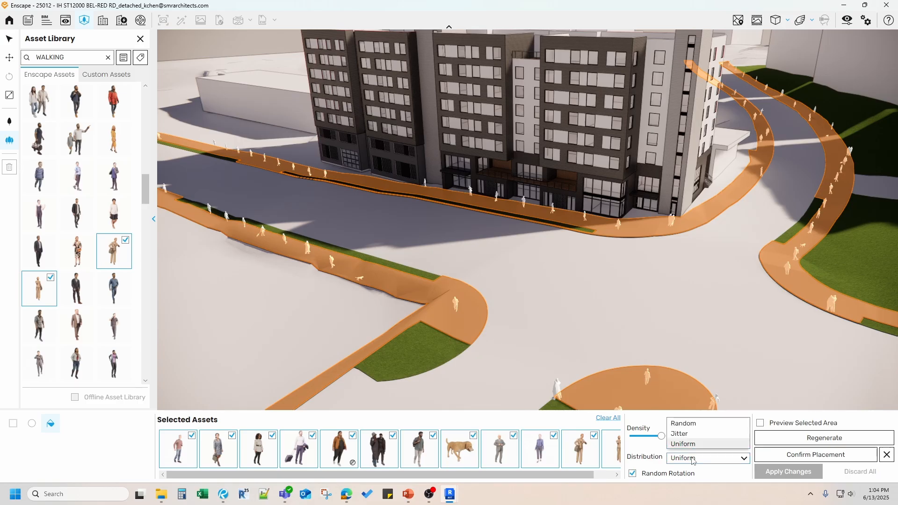
pyautogui.click(695, 426)
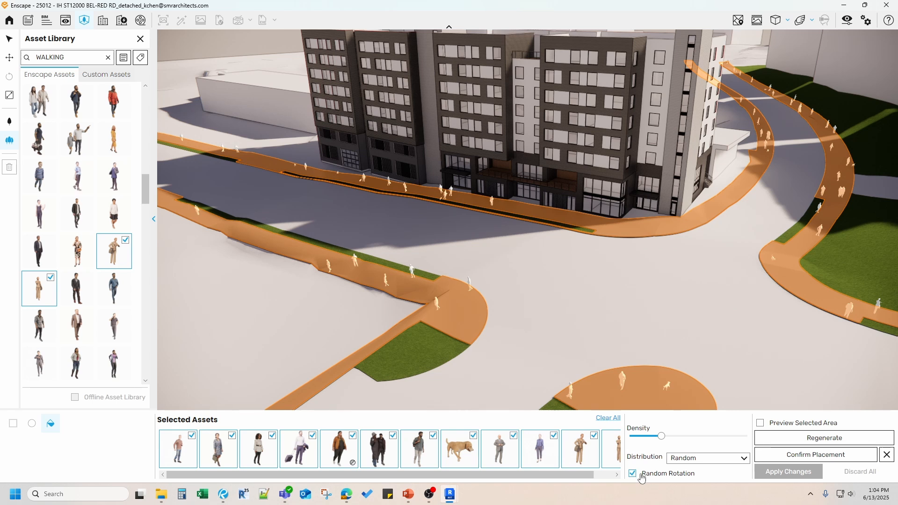
# Regenerate the random arrangement of people on the sidewalks until a different layout appears in front of the building.
pyautogui.click(818, 437)
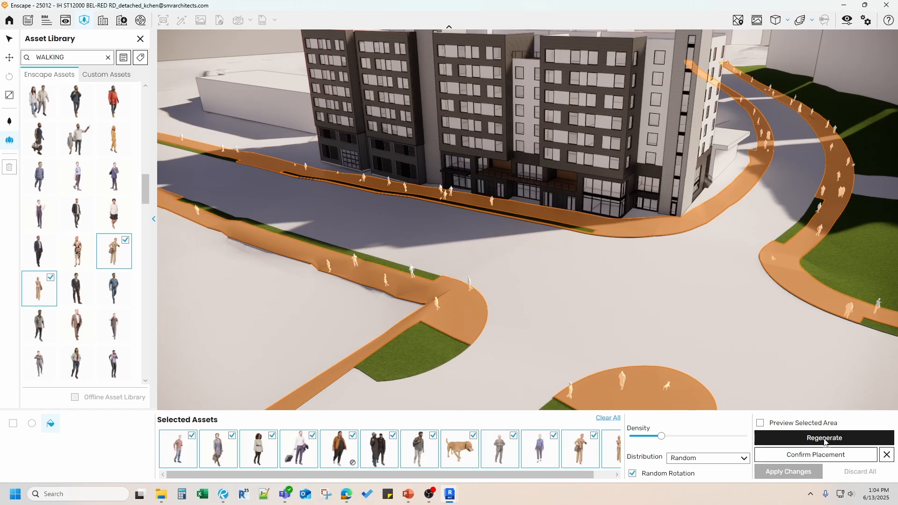
pyautogui.scroll(4, 450, 182)
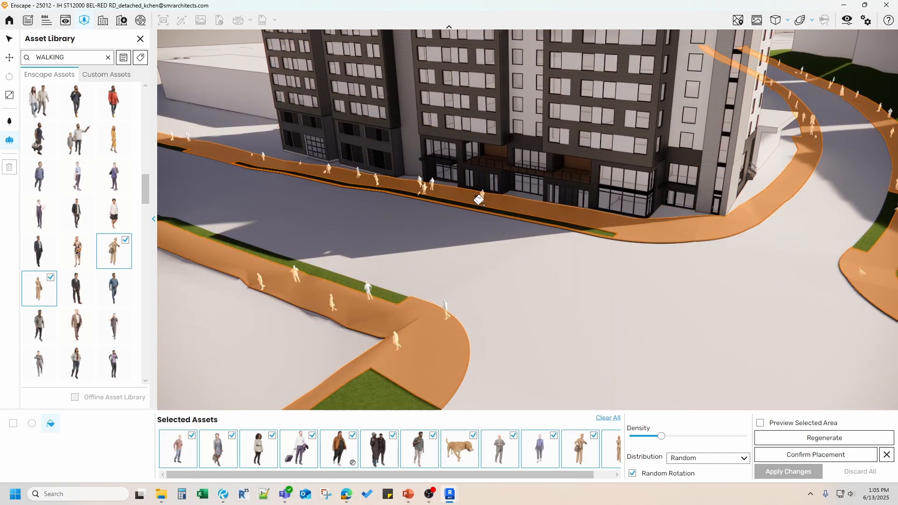
pyautogui.scroll(2, 463, 188)
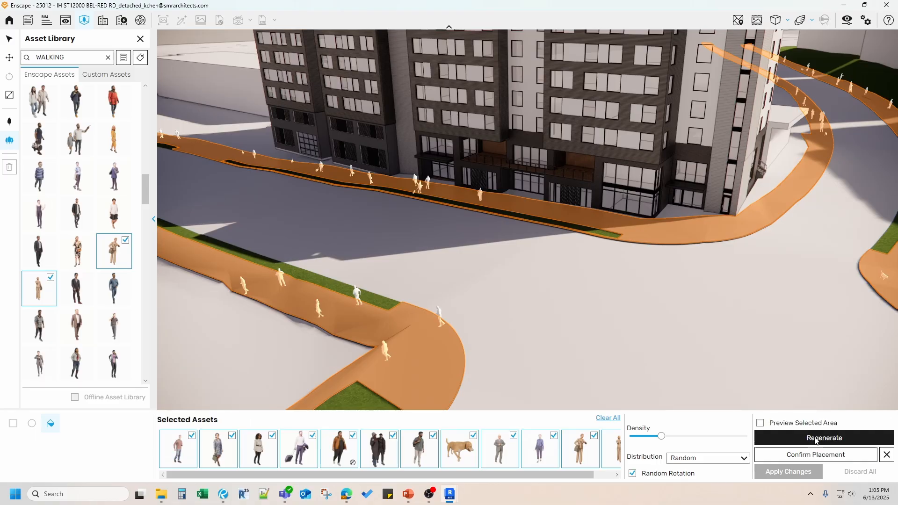
pyautogui.click(814, 440)
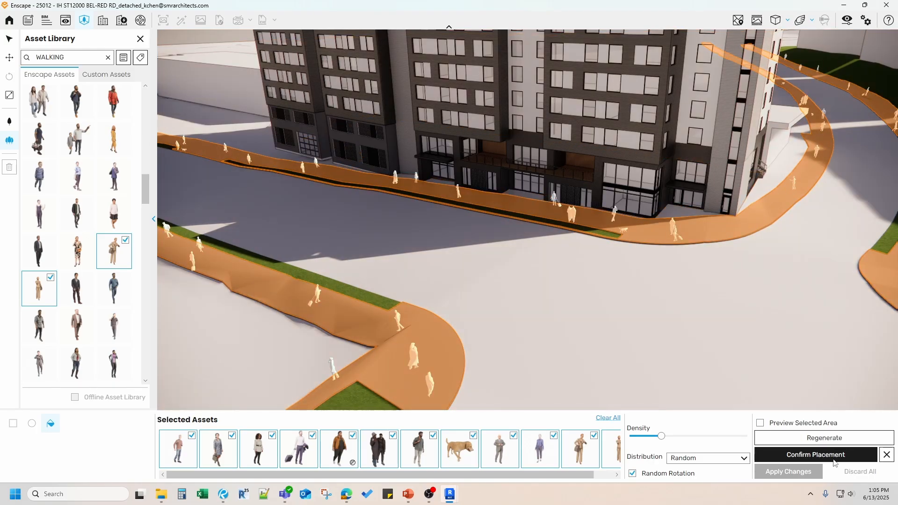
# Confirm the placement of the people, apply the changes to the model and leave the asset library.
pyautogui.click(828, 461)
pyautogui.click(824, 455)
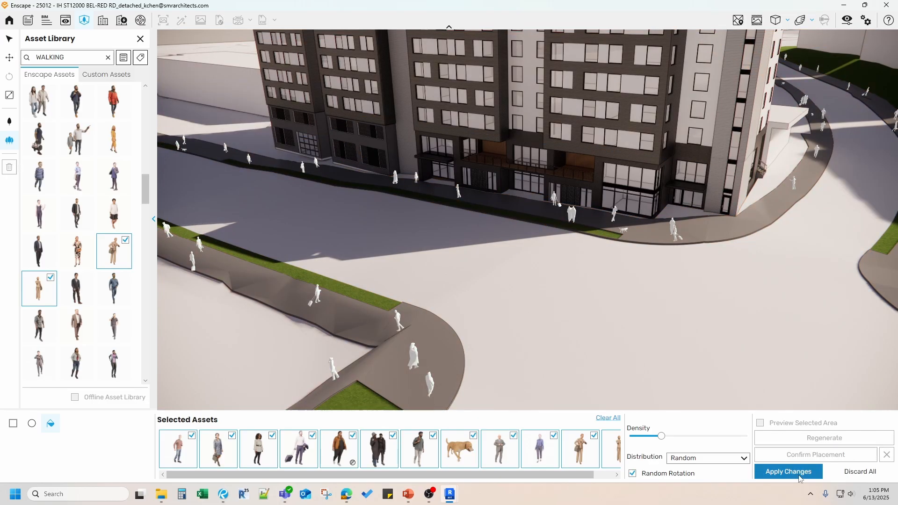
pyautogui.click(799, 473)
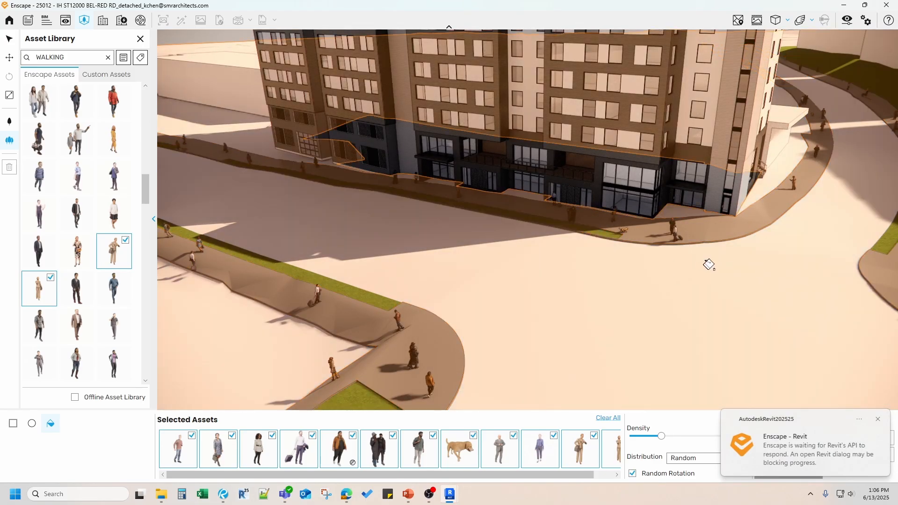
pyautogui.press('Escape')
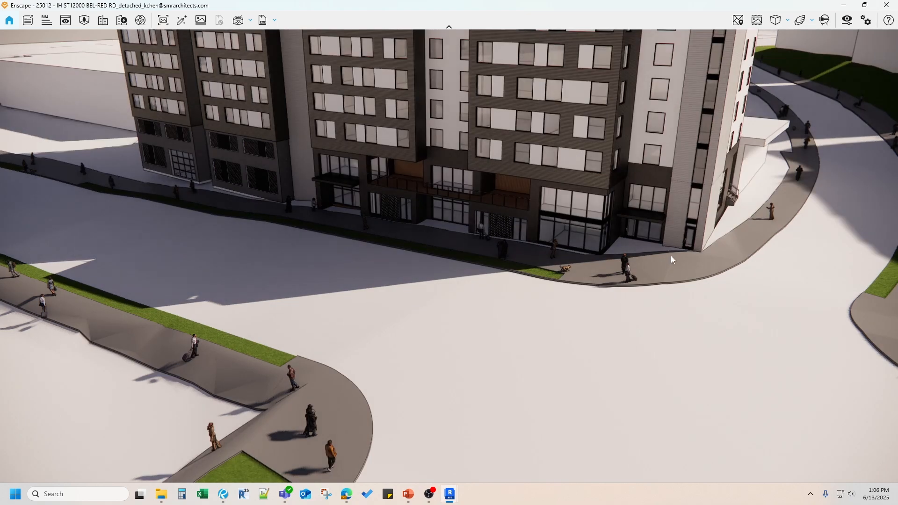
# Change the time of day so sunlight reaches the front sidewalk, and inspect the placed people at the building corner.
pyautogui.scroll(5, 644, 273)
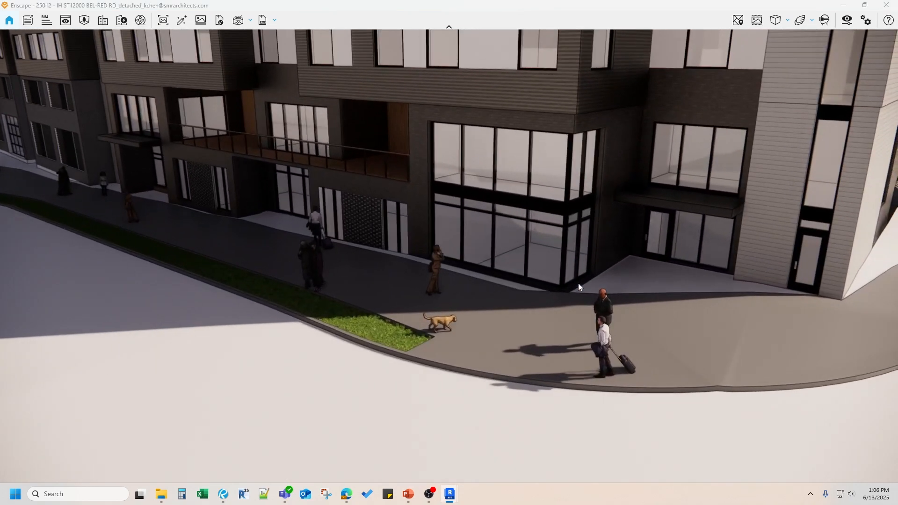
pyautogui.keyDown('shift'); pyautogui.moveTo(578, 283); pyautogui.dragTo(97, 264, button='right'); pyautogui.keyUp('shift')
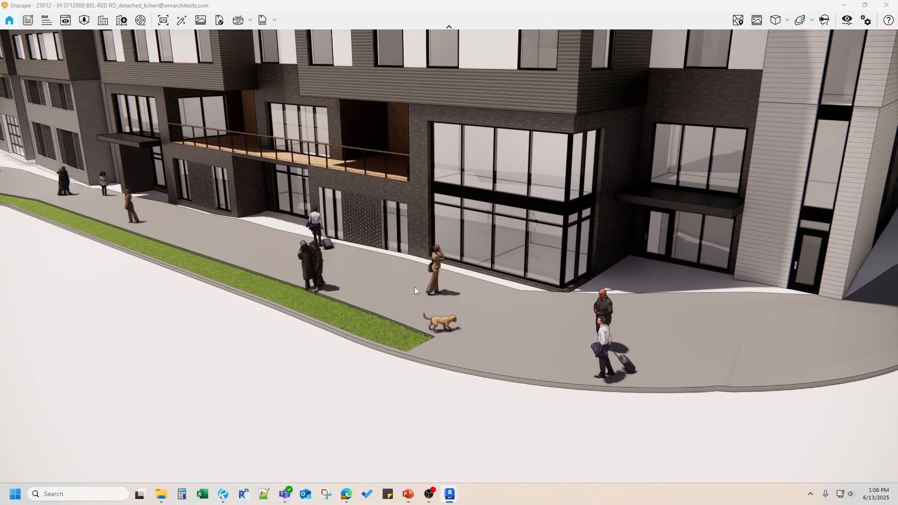
pyautogui.scroll(4, 417, 285)
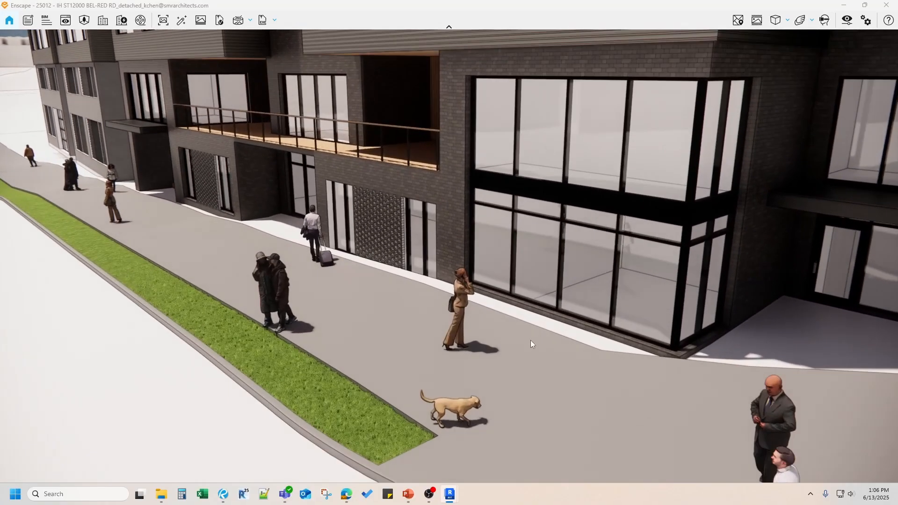
pyautogui.moveTo(517, 345); pyautogui.dragTo(489, 343, button='right')
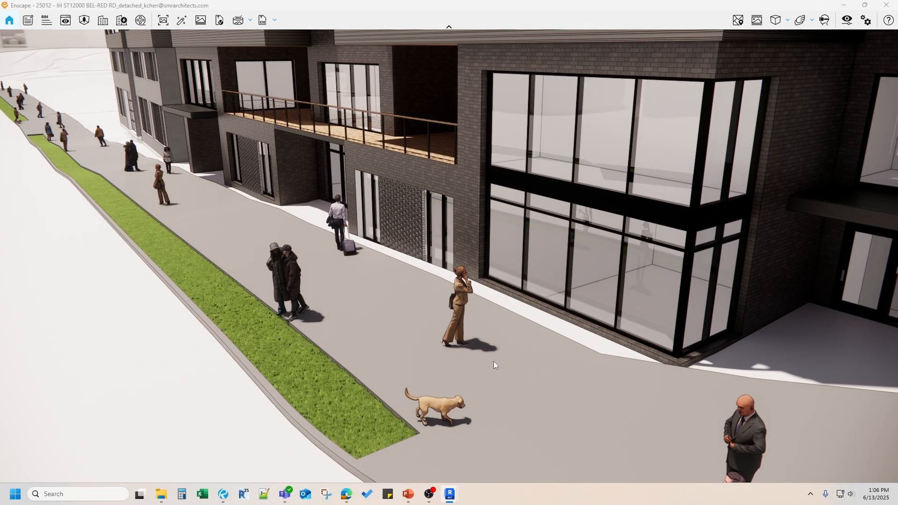
# Close Enscape, return to the Revit 3D view, and delete the woman on the phone and the couple in dark coats near the corner storefront.
pyautogui.click(886, 5)
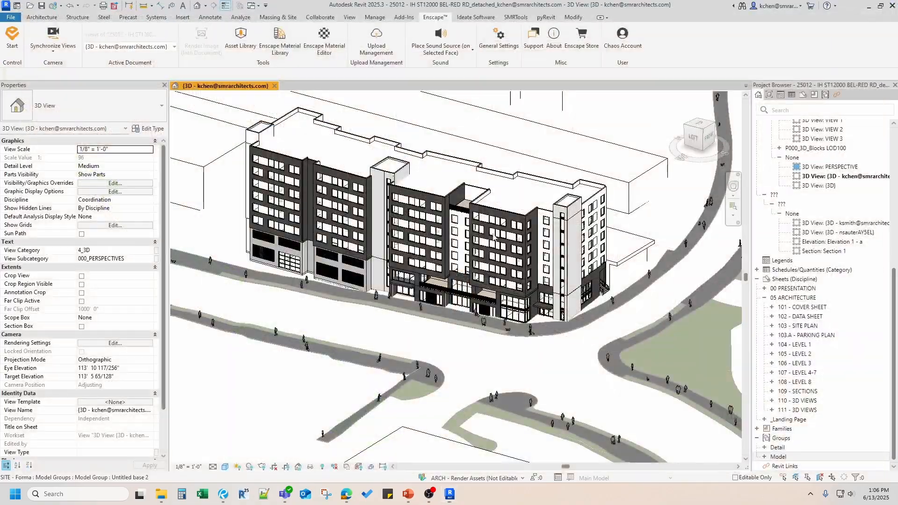
pyautogui.scroll(6, 530, 335)
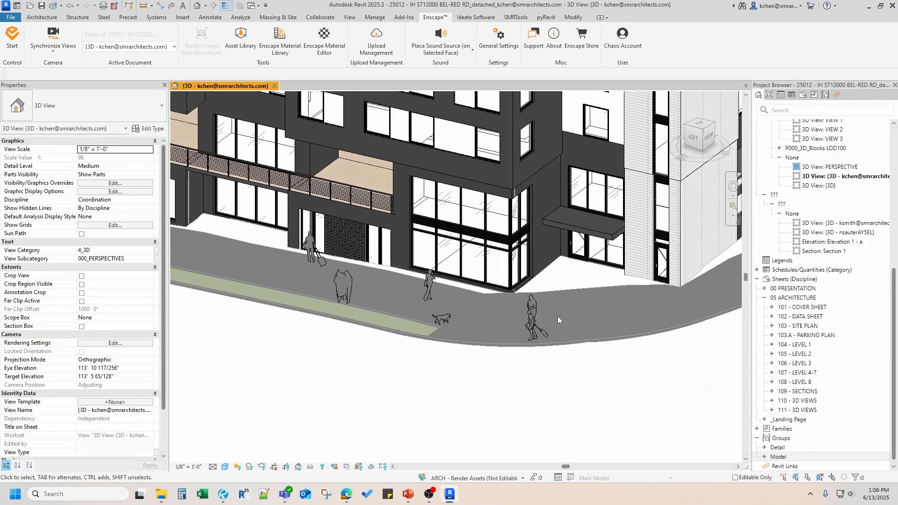
pyautogui.click(459, 274)
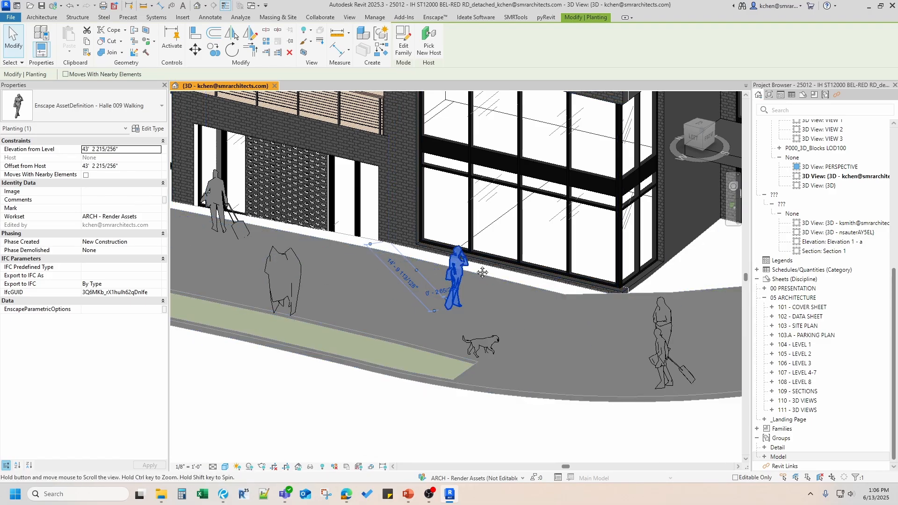
pyautogui.moveTo(401, 268); pyautogui.dragTo(489, 291, button='middle')
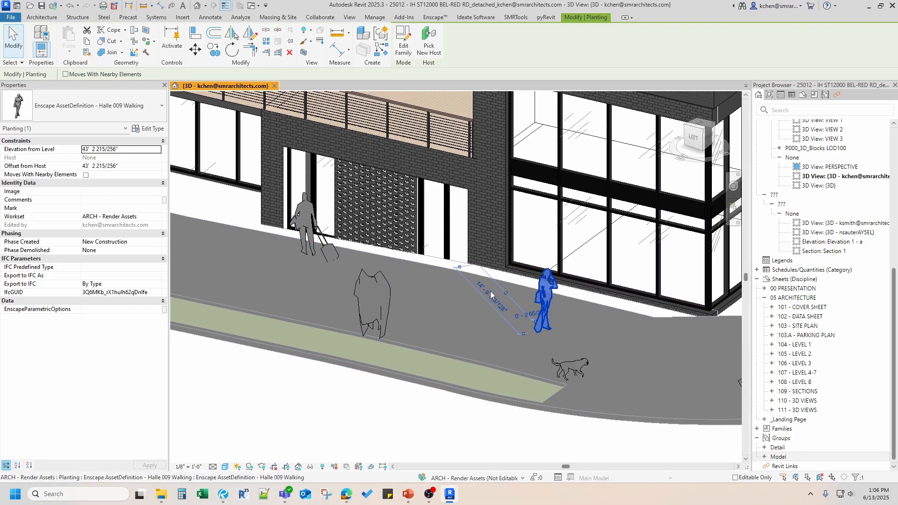
pyautogui.keyDown('ctrl'); pyautogui.click(372, 288); pyautogui.keyUp('ctrl')
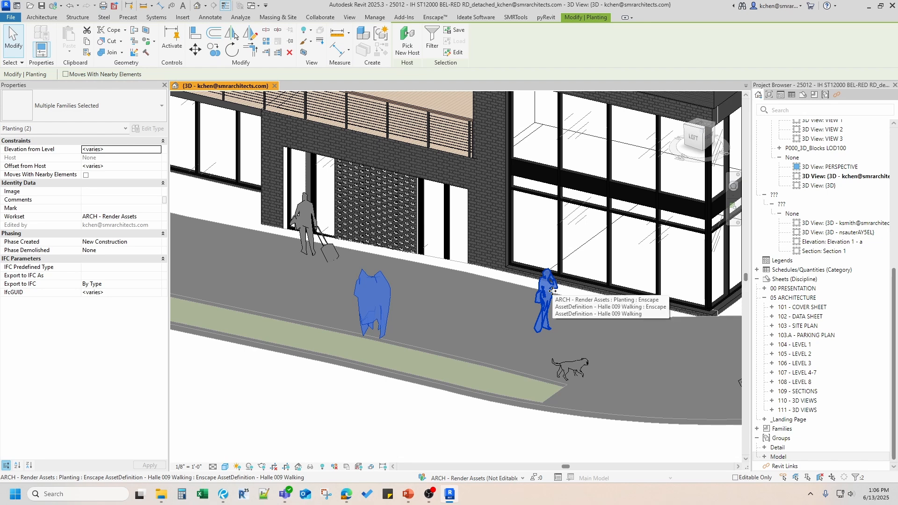
pyautogui.press('Delete')
# Move the walking dog from the end of the planting strip closer to the building's storefront.
pyautogui.moveTo(568, 368); pyautogui.dragTo(545, 335)
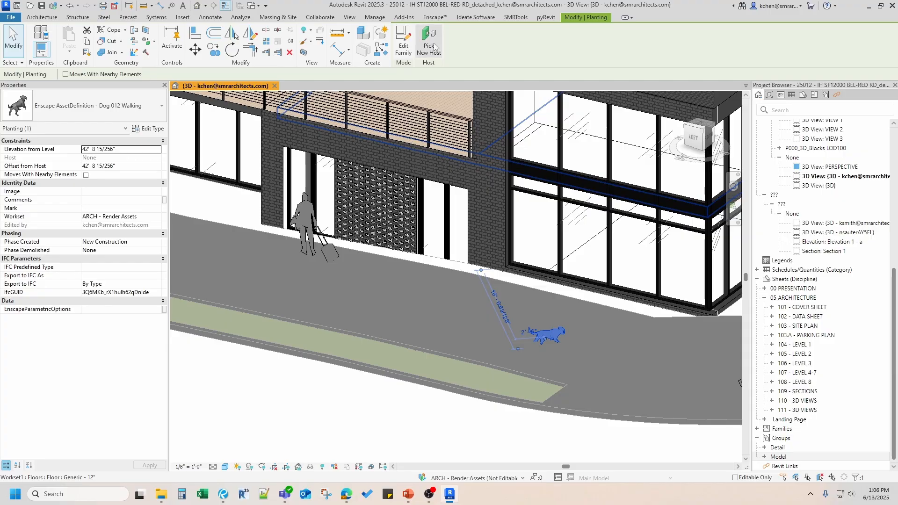
pyautogui.scroll(3, 559, 336)
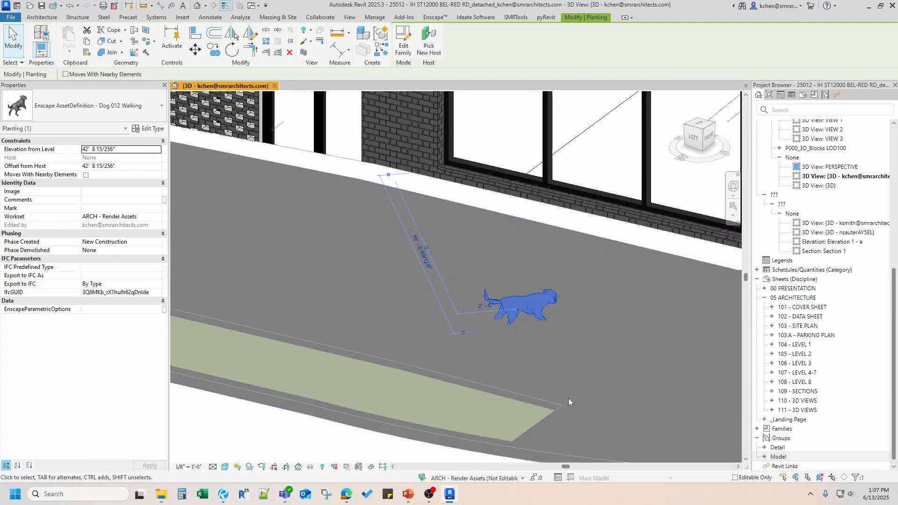
# Select the man with the suitcase in front of the building's patterned entrance wall.
pyautogui.scroll(-3, 568, 397)
pyautogui.scroll(2, 306, 262)
pyautogui.click(304, 225)
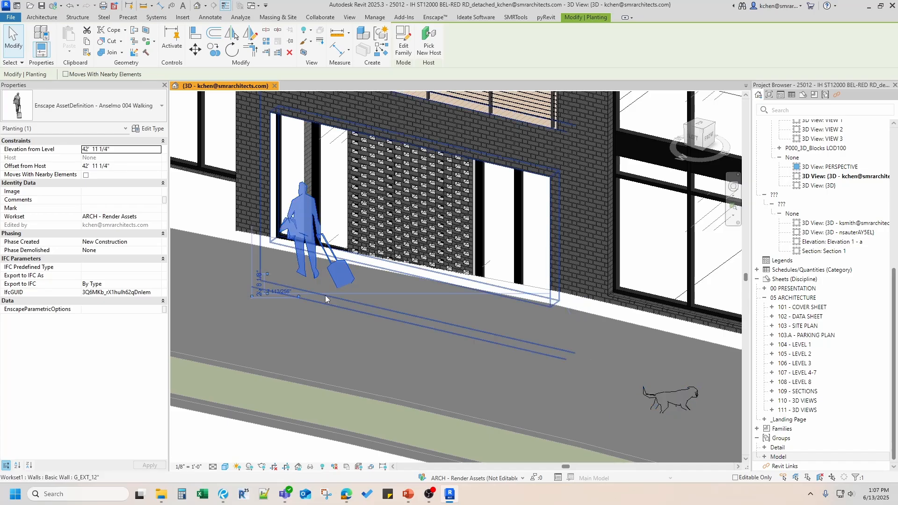